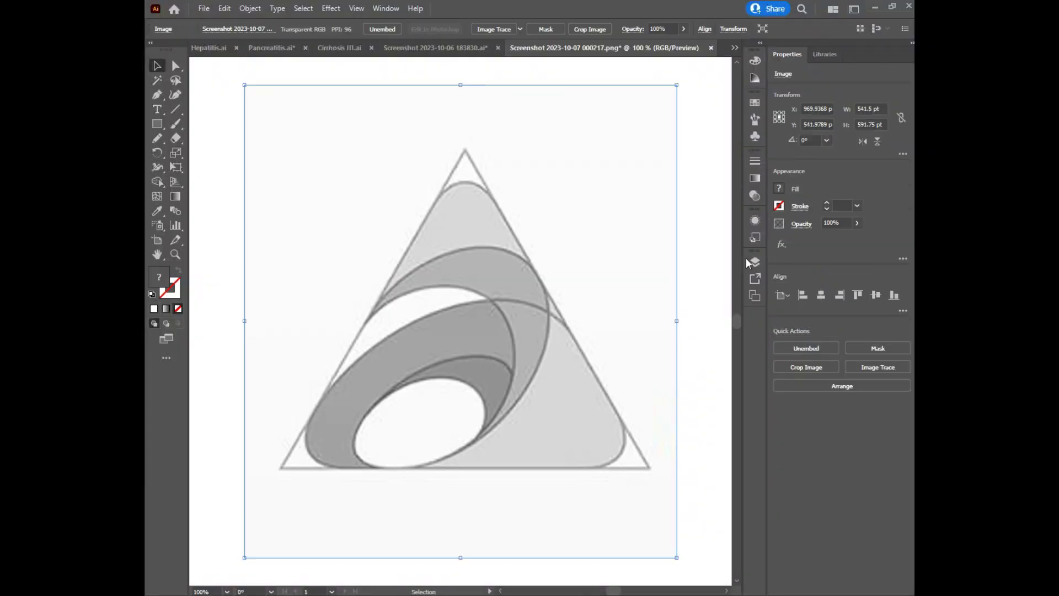
Lock the <Image> reference layer in the Layers panel and select the Polygon tool
{"action": "left_click", "coordinate": [756, 260]}
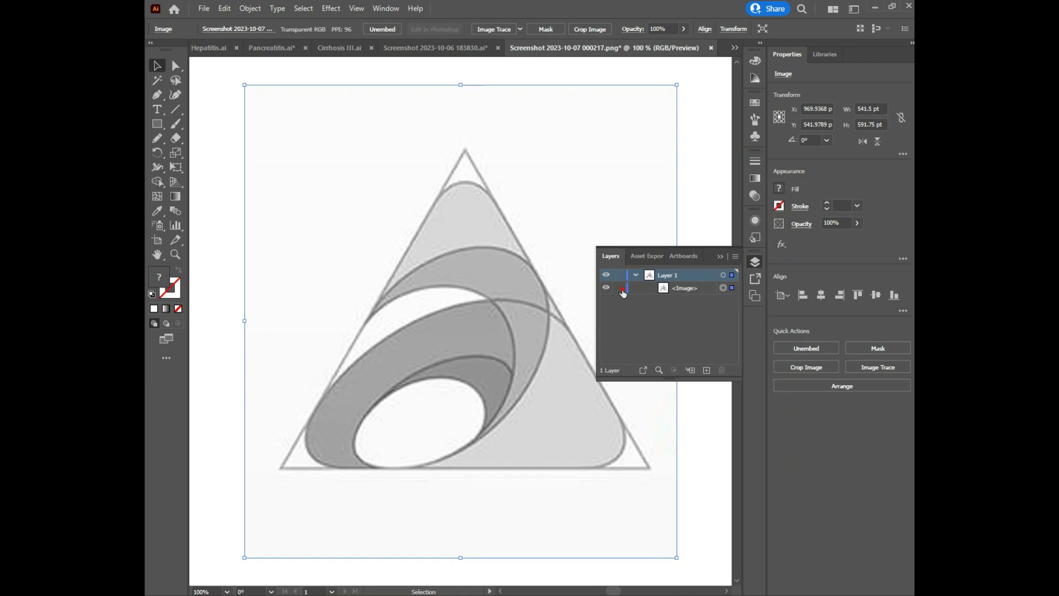
{"action": "left_click", "coordinate": [623, 289]}
{"action": "left_click", "coordinate": [722, 257]}
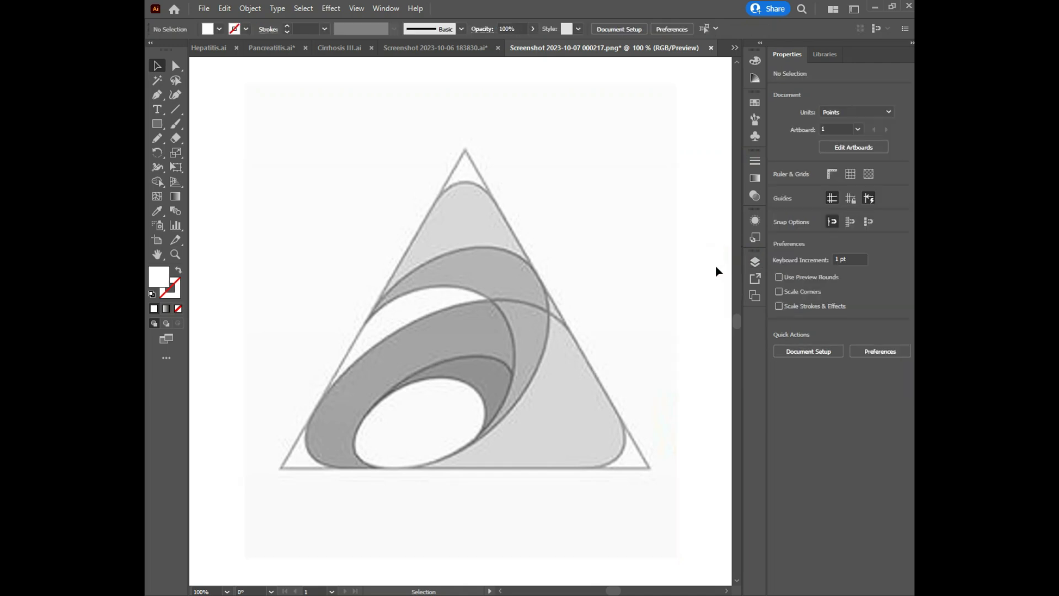
{"action": "left_click_drag", "start_coordinate": [157, 126], "coordinate": [200, 164]}
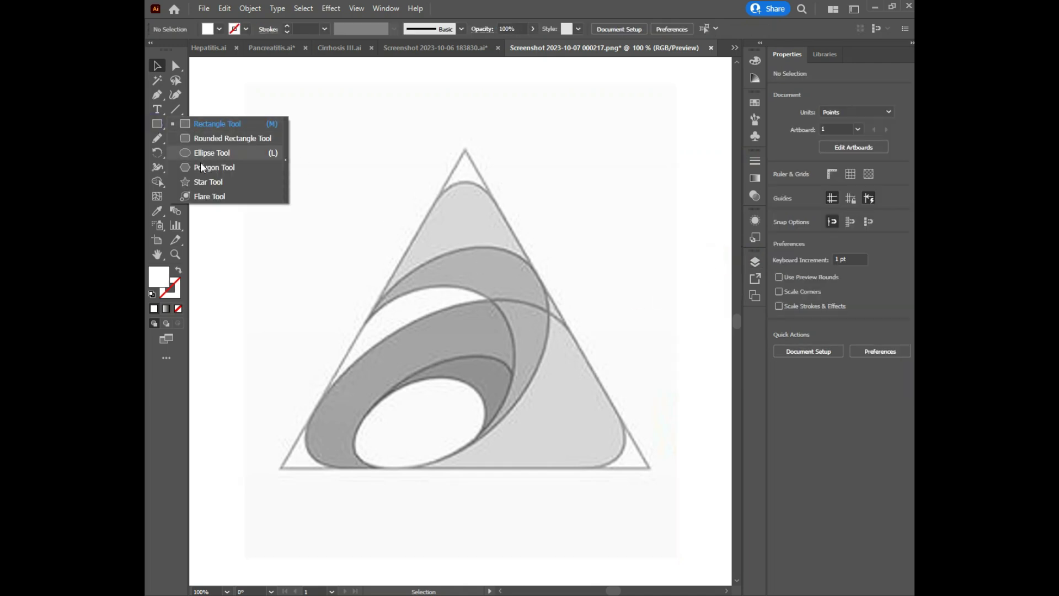
Create a 3-sided polygon with no fill and a 020202 stroke
{"action": "left_click", "coordinate": [461, 236]}
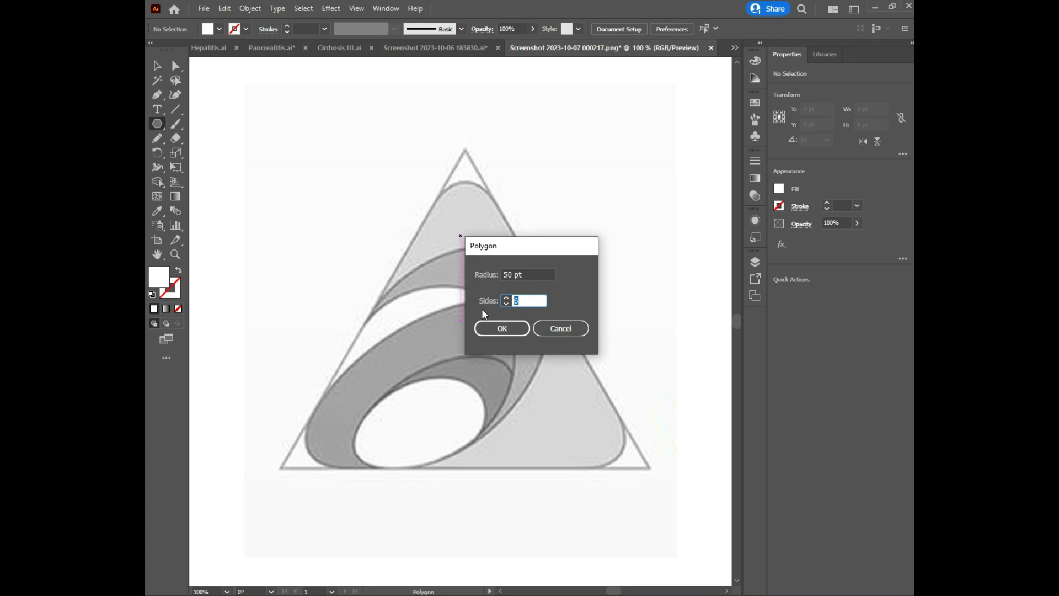
{"action": "left_click", "coordinate": [503, 329]}
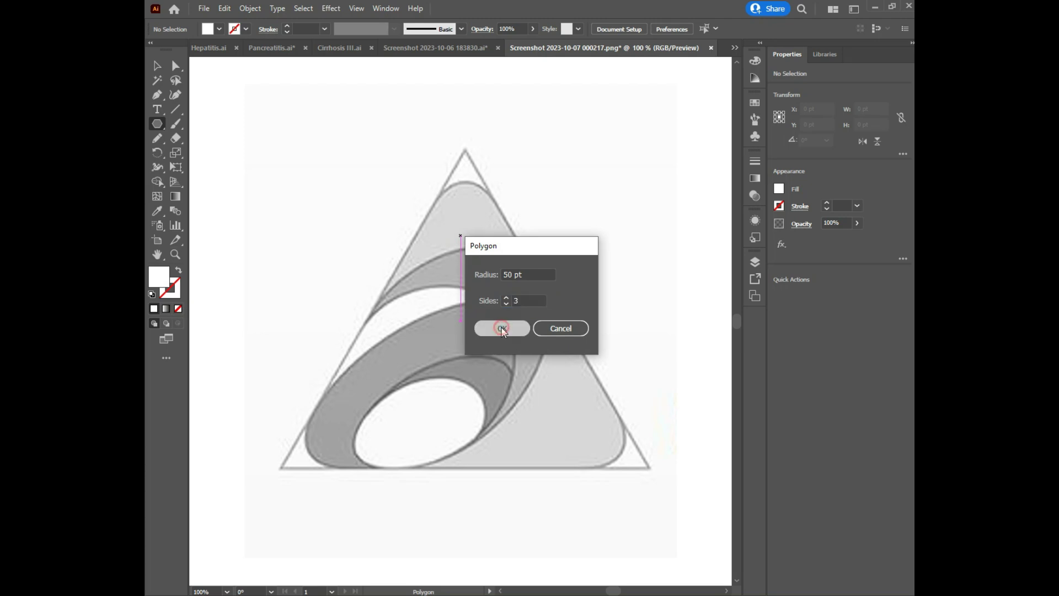
{"action": "left_click", "coordinate": [158, 68]}
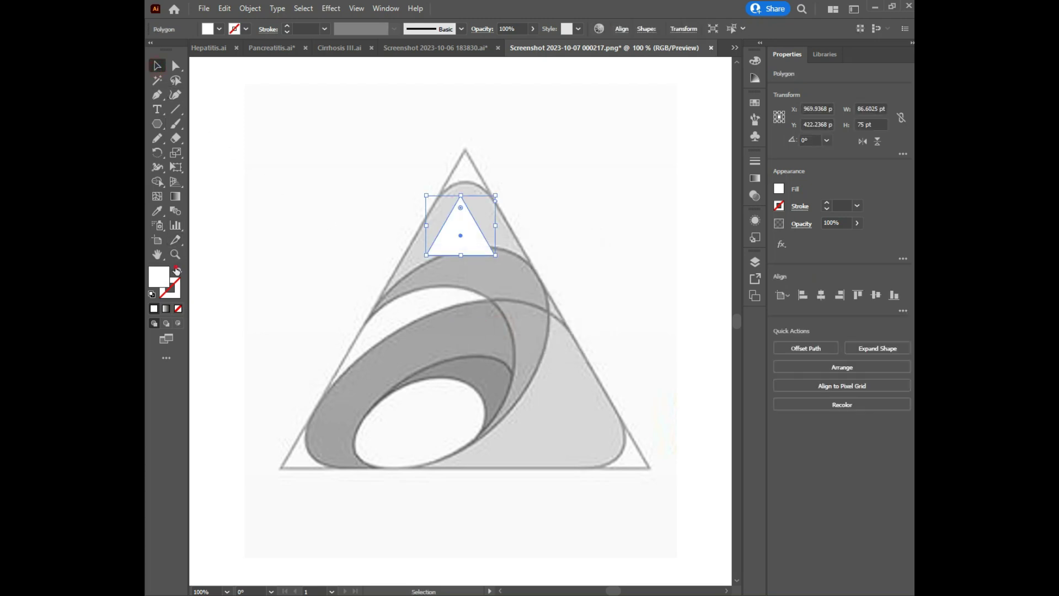
{"action": "left_click", "coordinate": [177, 270]}
{"action": "left_click", "coordinate": [246, 29]}
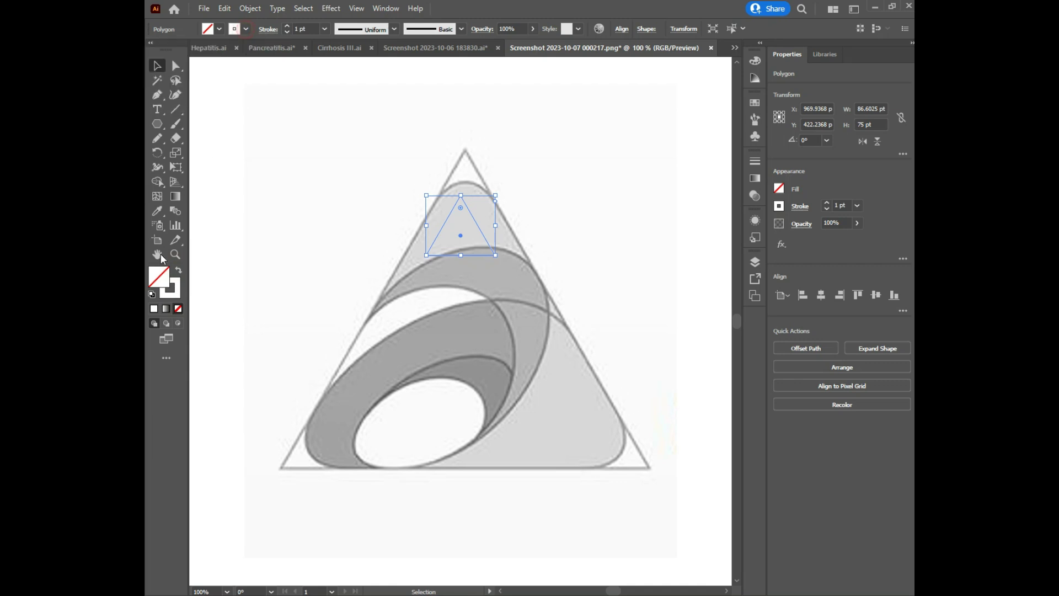
{"action": "double_click", "coordinate": [173, 285]}
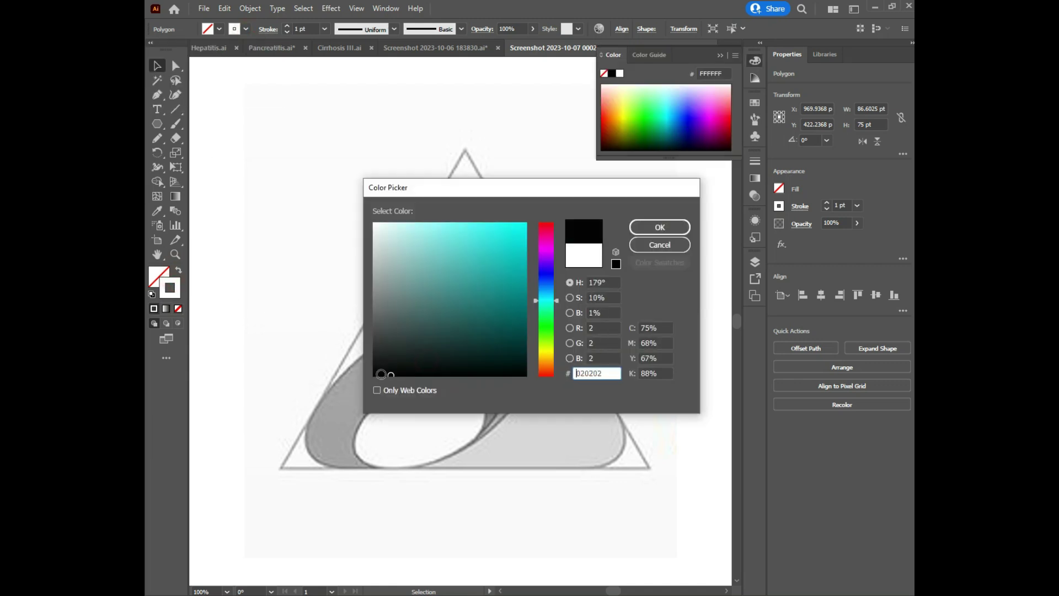
{"action": "left_click", "coordinate": [673, 227]}
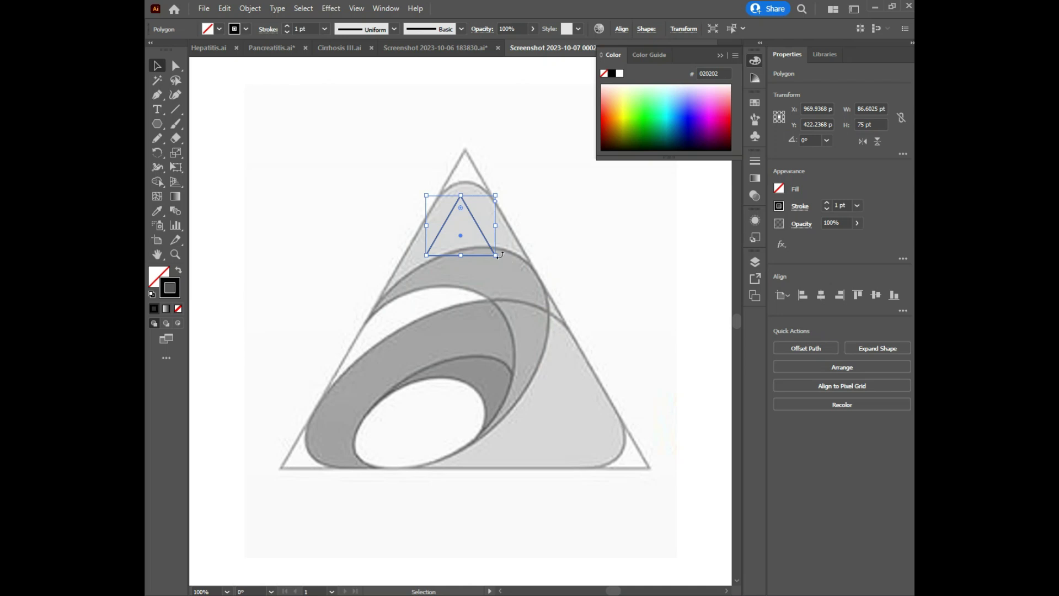
Enlarge, stretch and move the triangle until it matches the reference's outer triangle
{"action": "left_click_drag", "start_coordinate": [495, 255], "coordinate": [604, 317]}
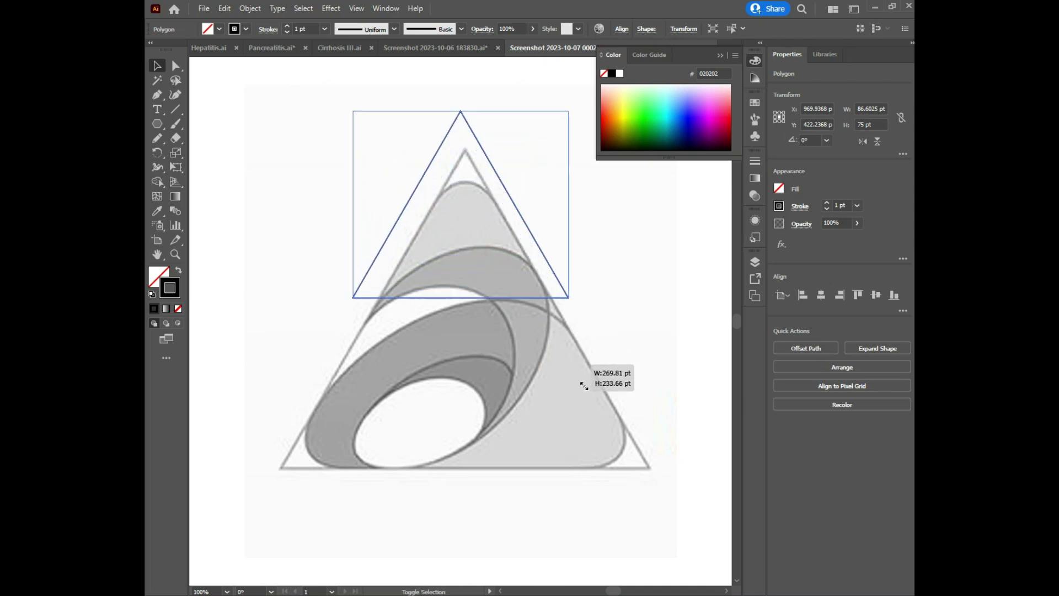
{"action": "left_click_drag", "start_coordinate": [552, 229], "coordinate": [570, 352]}
{"action": "left_click_drag", "start_coordinate": [609, 318], "coordinate": [649, 317]}
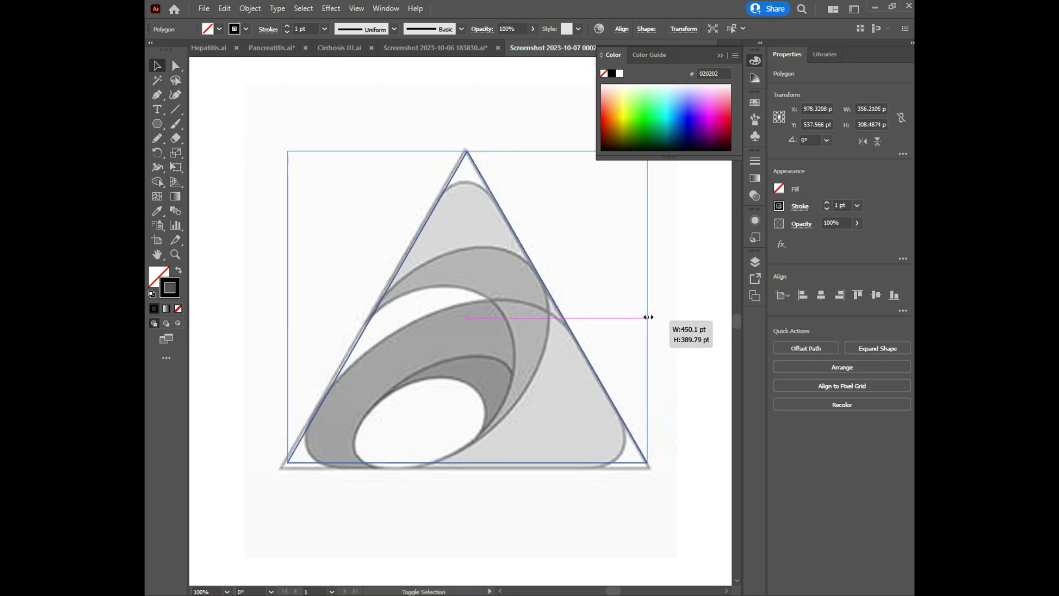
{"action": "left_click_drag", "start_coordinate": [649, 317], "coordinate": [650, 318]}
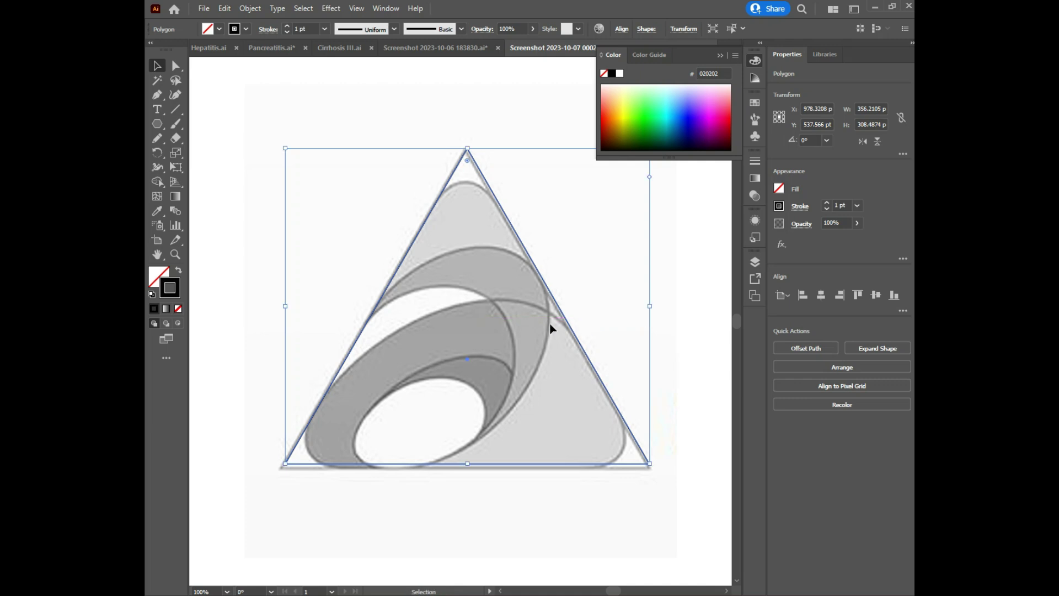
{"action": "left_click", "coordinate": [548, 291]}
{"action": "scroll", "coordinate": [465, 455], "scroll_direction": "up", "scroll_amount": 2}
{"action": "left_click_drag", "start_coordinate": [468, 470], "coordinate": [469, 470]}
{"action": "scroll", "coordinate": [448, 432], "scroll_direction": "down", "scroll_amount": 1}
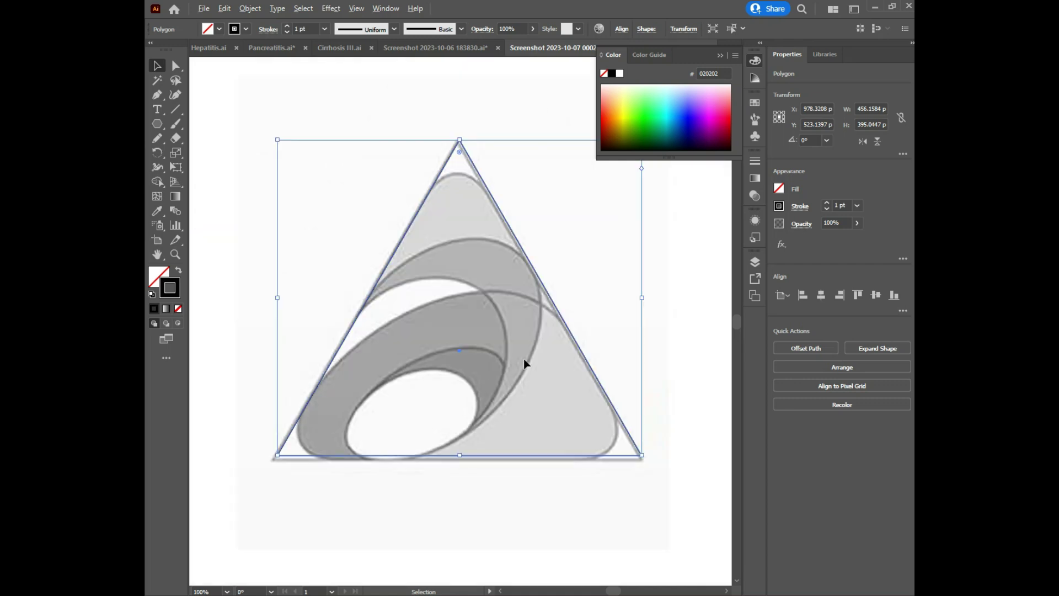
{"action": "left_click_drag", "start_coordinate": [643, 298], "coordinate": [647, 298]}
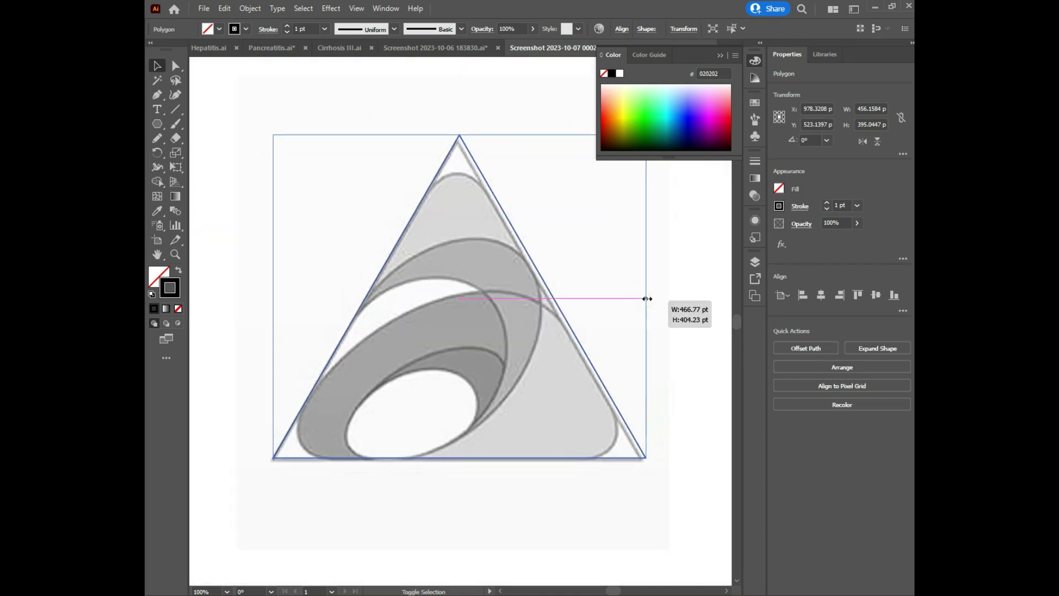
{"action": "left_click_drag", "start_coordinate": [567, 327], "coordinate": [568, 335]}
{"action": "scroll", "coordinate": [468, 281], "scroll_direction": "up", "scroll_amount": 1}
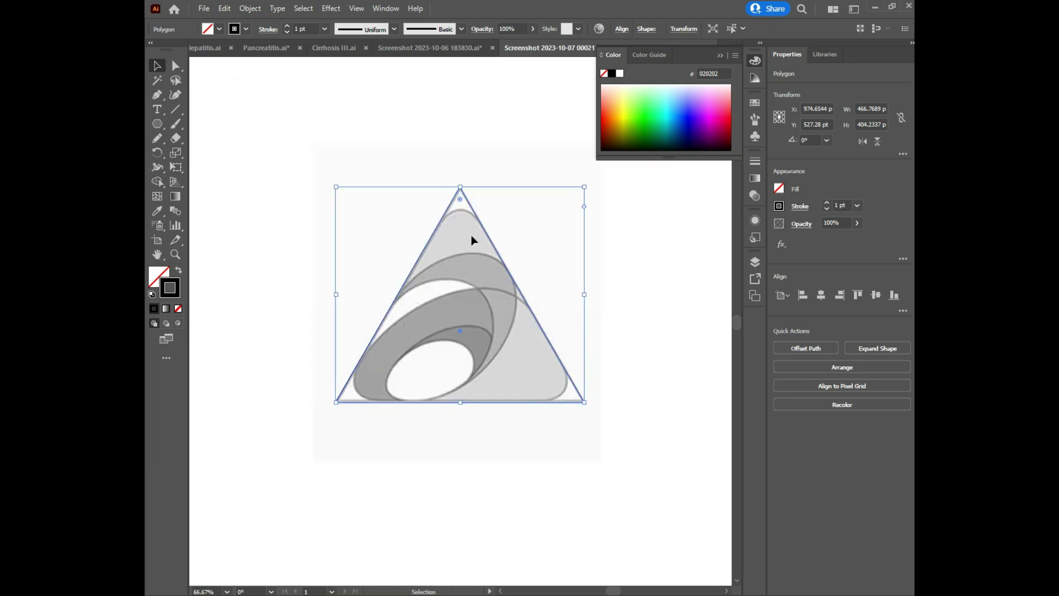
{"action": "left_click", "coordinate": [262, 191]}
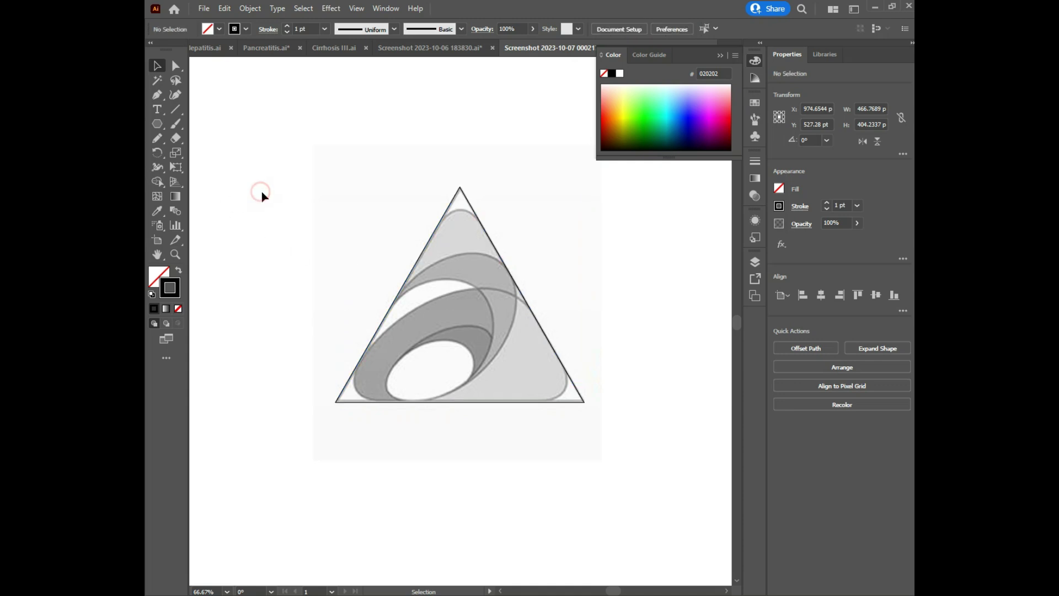
Draw an ellipse over the reference's large oval band
{"action": "left_click", "coordinate": [157, 124]}
{"action": "left_click", "coordinate": [212, 153]}
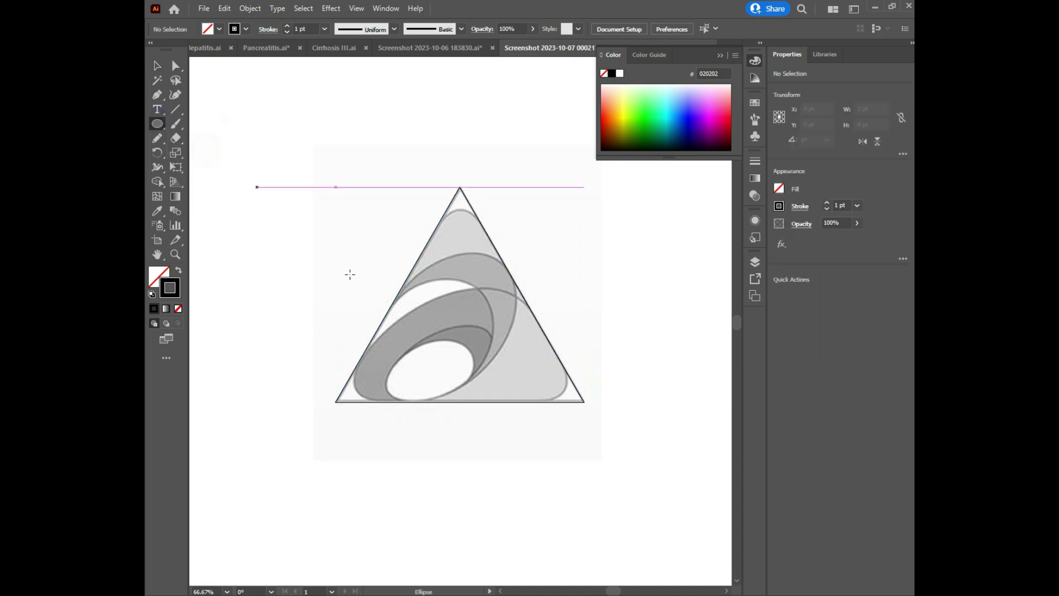
{"action": "mouse_move", "coordinate": [364, 265]}
{"action": "left_mouse_down"}
{"action": "mouse_move", "coordinate": [489, 428]}
{"action": "mouse_move", "coordinate": [510, 430]}
{"action": "mouse_move", "coordinate": [485, 353]}
{"action": "left_mouse_up"}
{"action": "key", "text": "v"}
Move, rotate and resize the ellipse to fit the tilted oval's outer edge
{"action": "left_click_drag", "start_coordinate": [473, 278], "coordinate": [503, 264]}
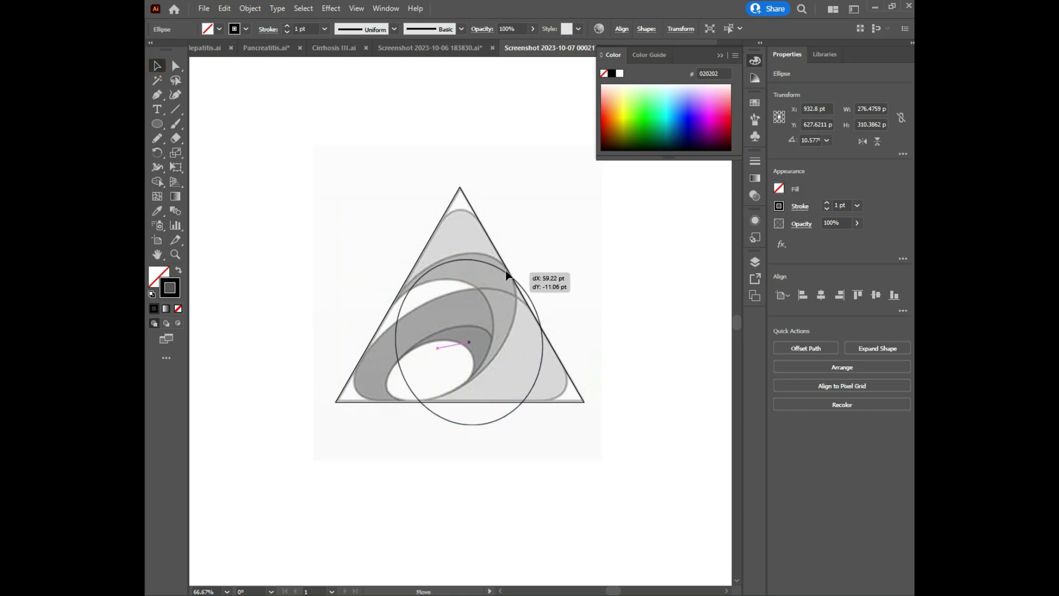
{"action": "mouse_move", "coordinate": [559, 404]}
{"action": "left_mouse_down"}
{"action": "mouse_move", "coordinate": [522, 392]}
{"action": "mouse_move", "coordinate": [494, 359]}
{"action": "left_mouse_up"}
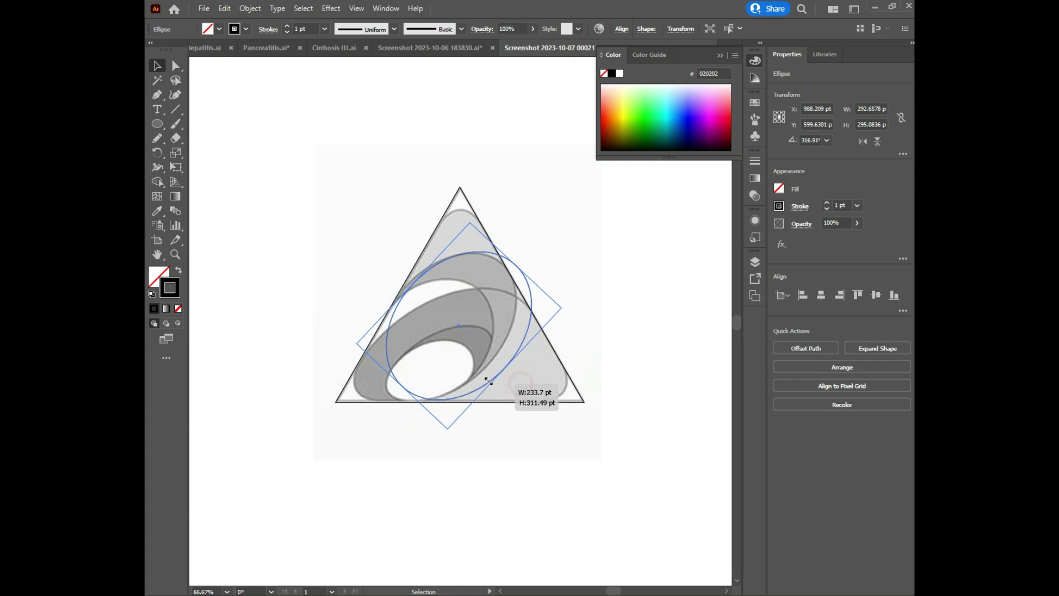
{"action": "left_click_drag", "start_coordinate": [523, 284], "coordinate": [517, 291]}
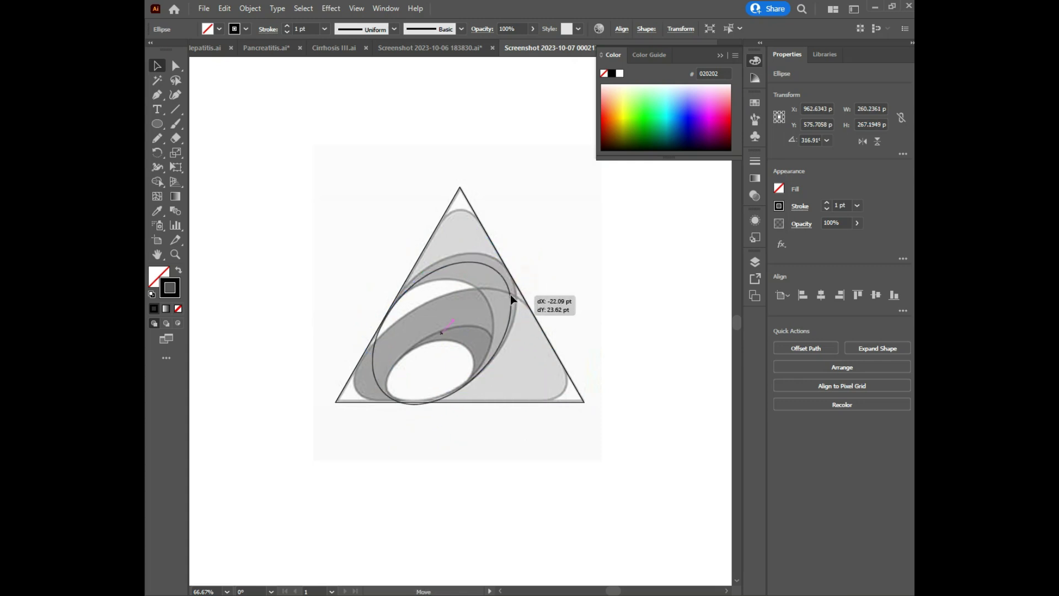
{"action": "scroll", "coordinate": [443, 273], "scroll_direction": "up", "scroll_amount": 1}
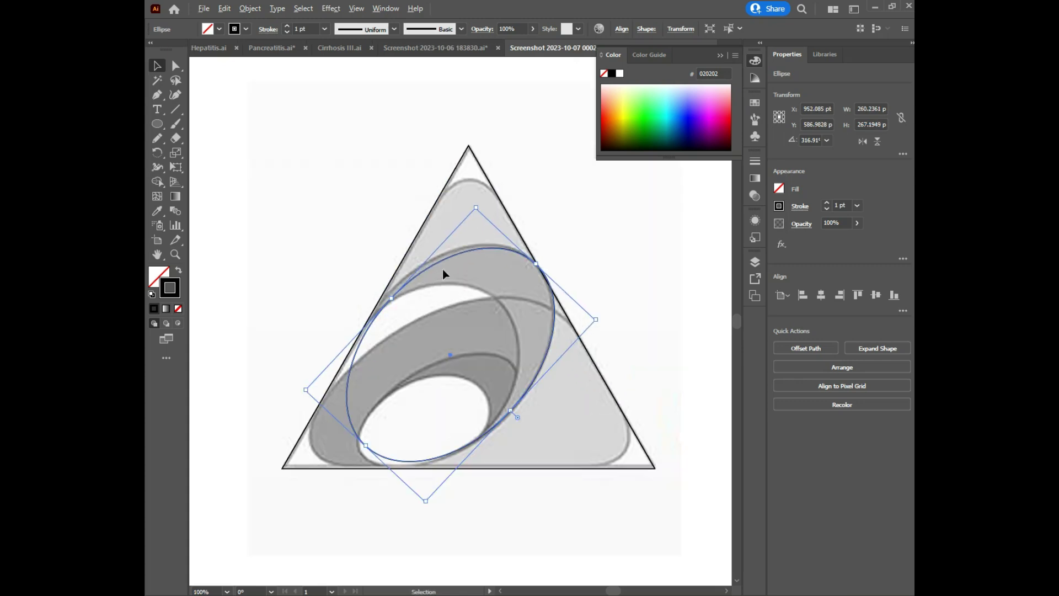
{"action": "left_click_drag", "start_coordinate": [392, 299], "coordinate": [386, 293]}
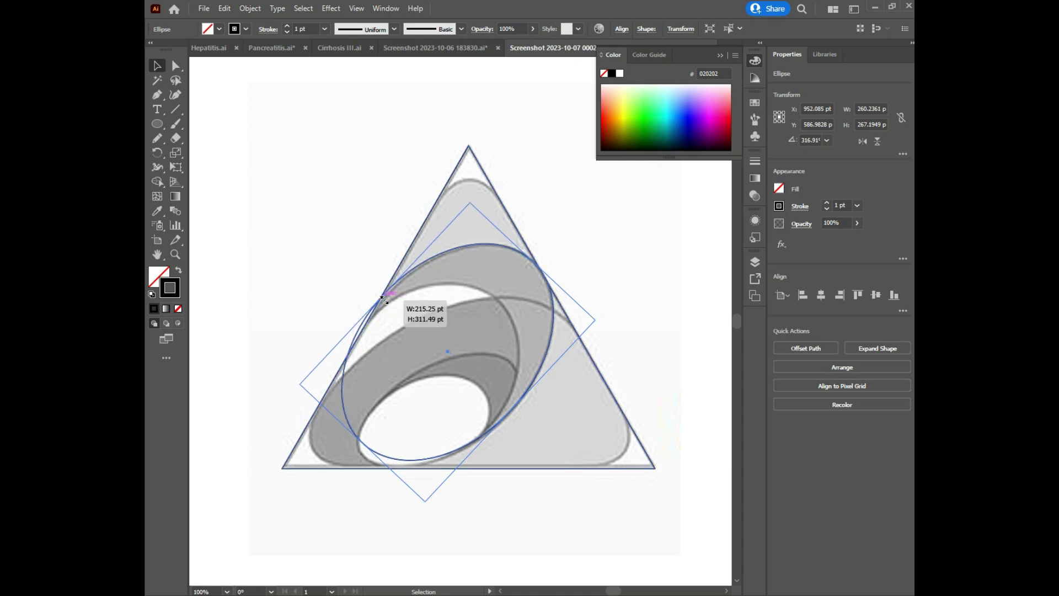
{"action": "left_click_drag", "start_coordinate": [362, 441], "coordinate": [351, 444]}
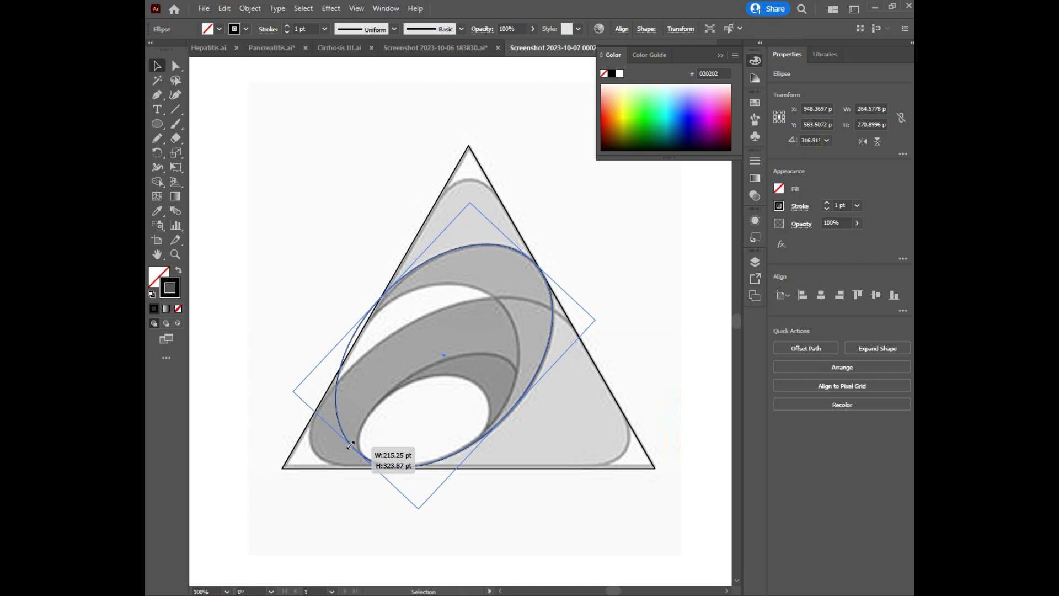
{"action": "mouse_move", "coordinate": [349, 445]}
{"action": "left_mouse_down"}
{"action": "mouse_move", "coordinate": [324, 484]}
{"action": "mouse_move", "coordinate": [354, 450]}
{"action": "left_mouse_up"}
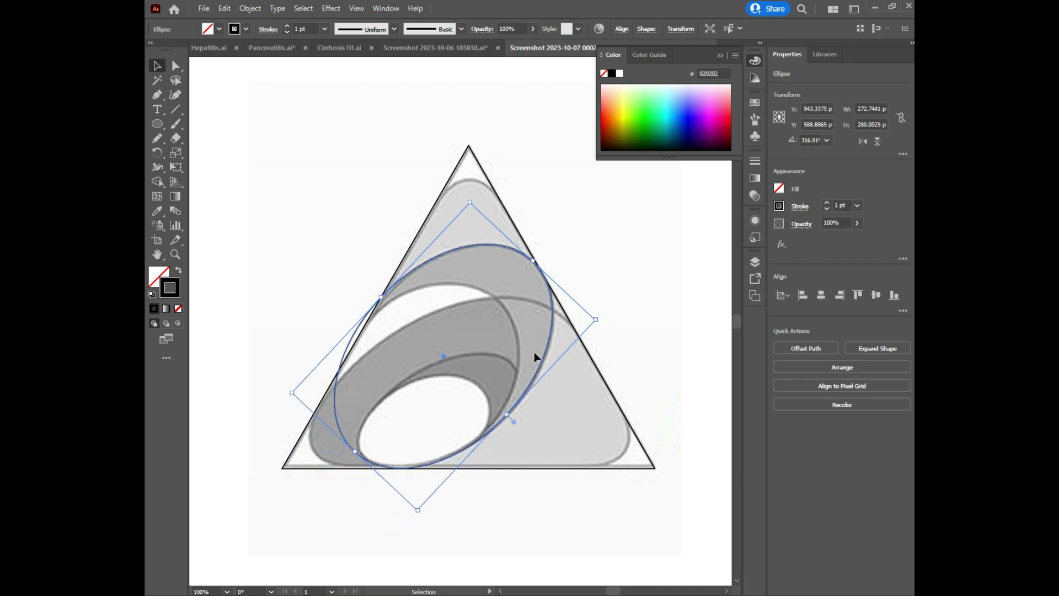
Duplicate the ellipse down-left, shrinking and positioning the copy over the inner oval band
{"action": "left_click_drag", "start_coordinate": [549, 342], "coordinate": [519, 383]}
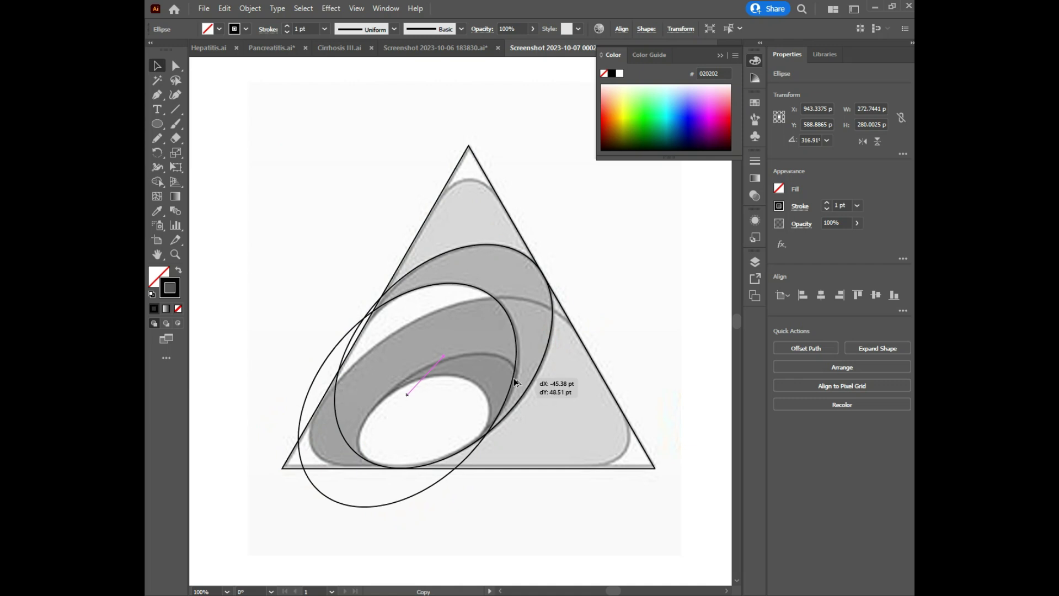
{"action": "mouse_move", "coordinate": [518, 382]}
{"action": "left_mouse_down"}
{"action": "mouse_move", "coordinate": [536, 392]}
{"action": "mouse_move", "coordinate": [527, 407]}
{"action": "mouse_move", "coordinate": [542, 448]}
{"action": "left_mouse_up"}
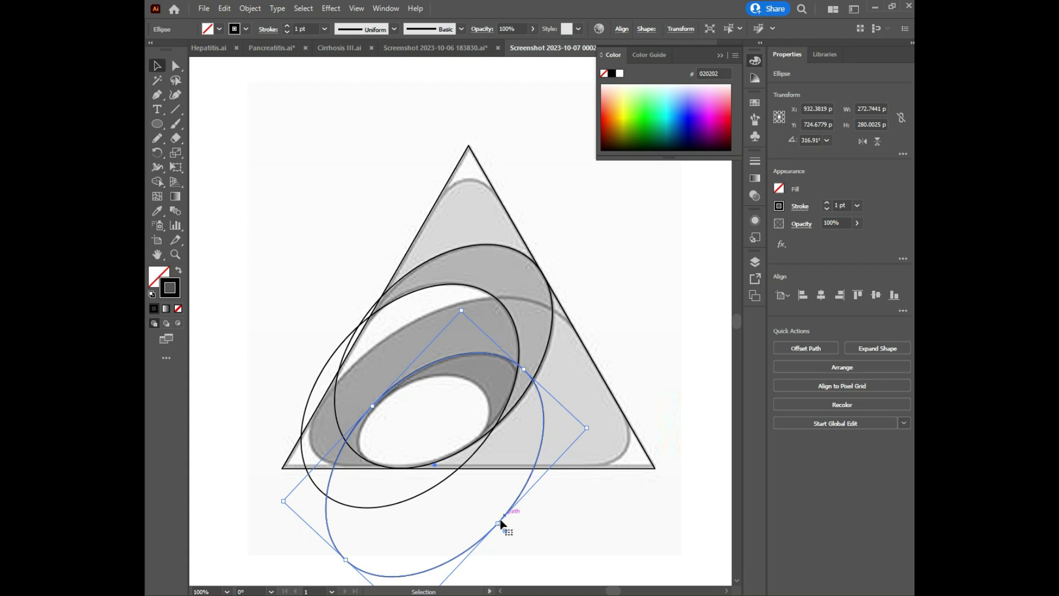
{"action": "left_click_drag", "start_coordinate": [496, 521], "coordinate": [473, 499]}
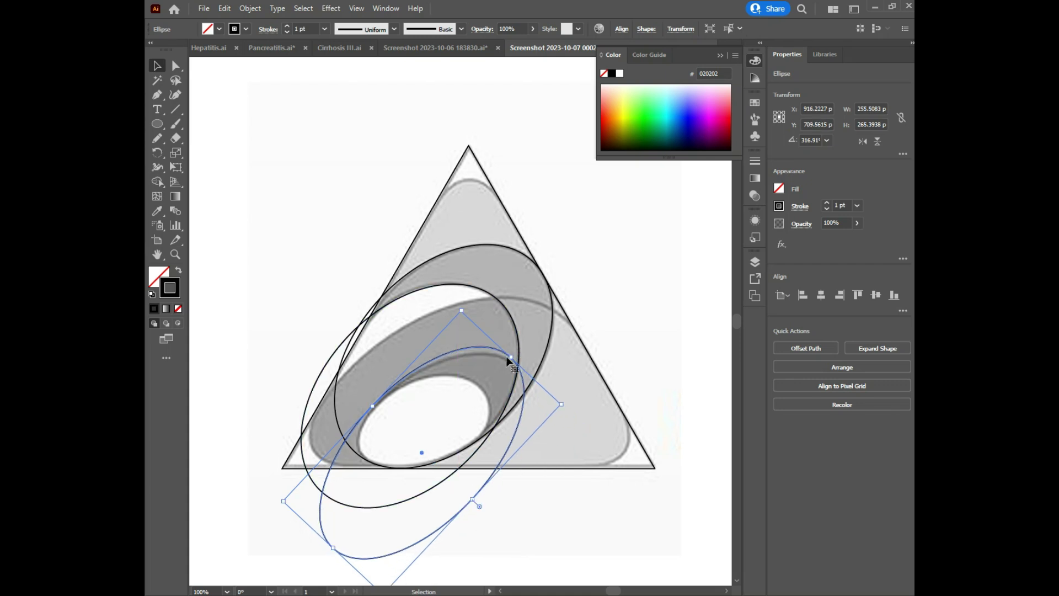
{"action": "left_click_drag", "start_coordinate": [511, 360], "coordinate": [508, 369]}
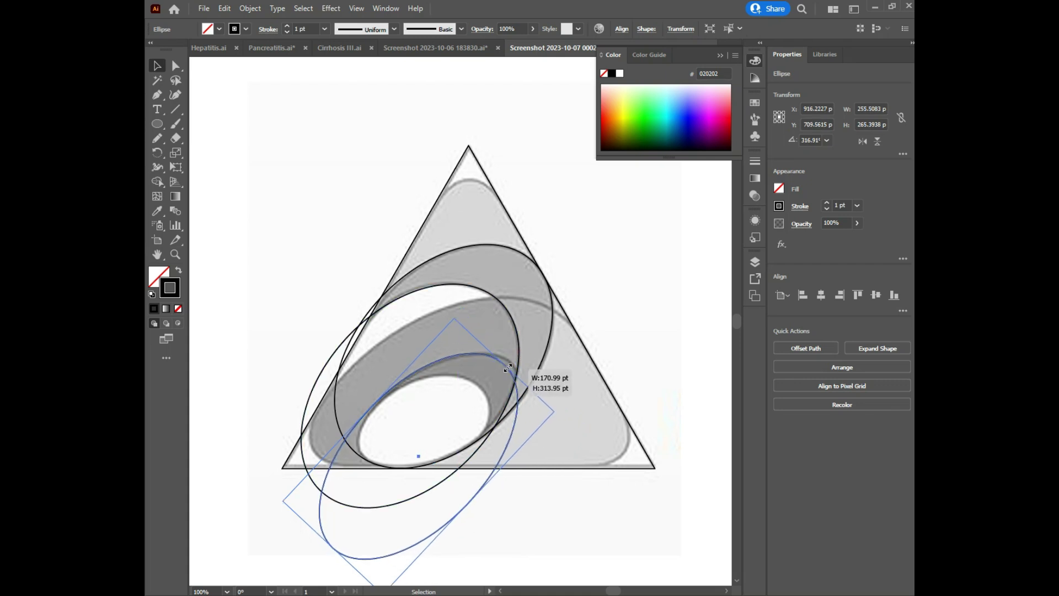
{"action": "left_click_drag", "start_coordinate": [519, 411], "coordinate": [513, 414]}
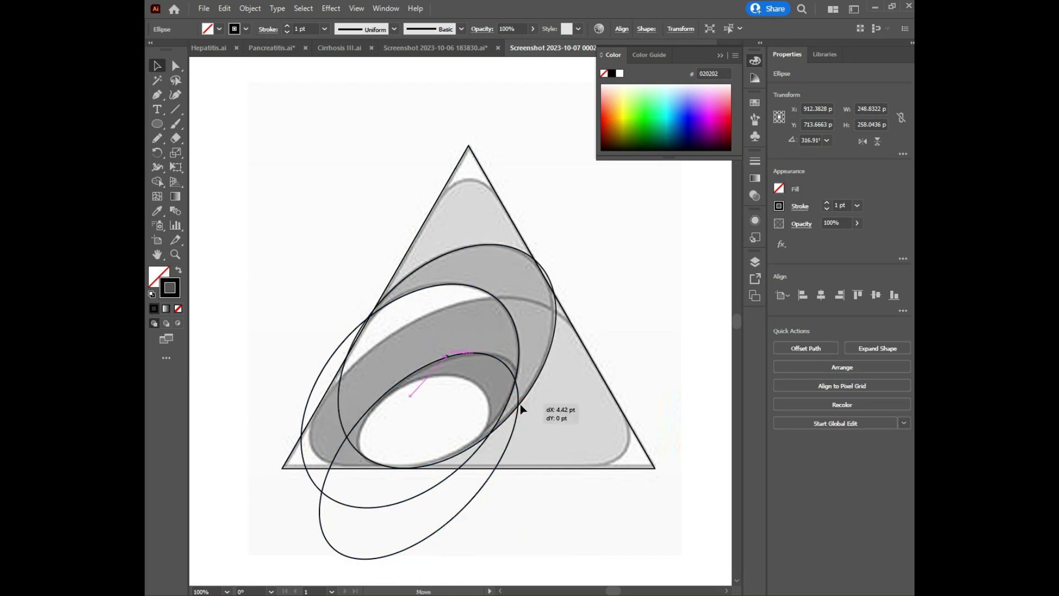
{"action": "left_click", "coordinate": [515, 426]}
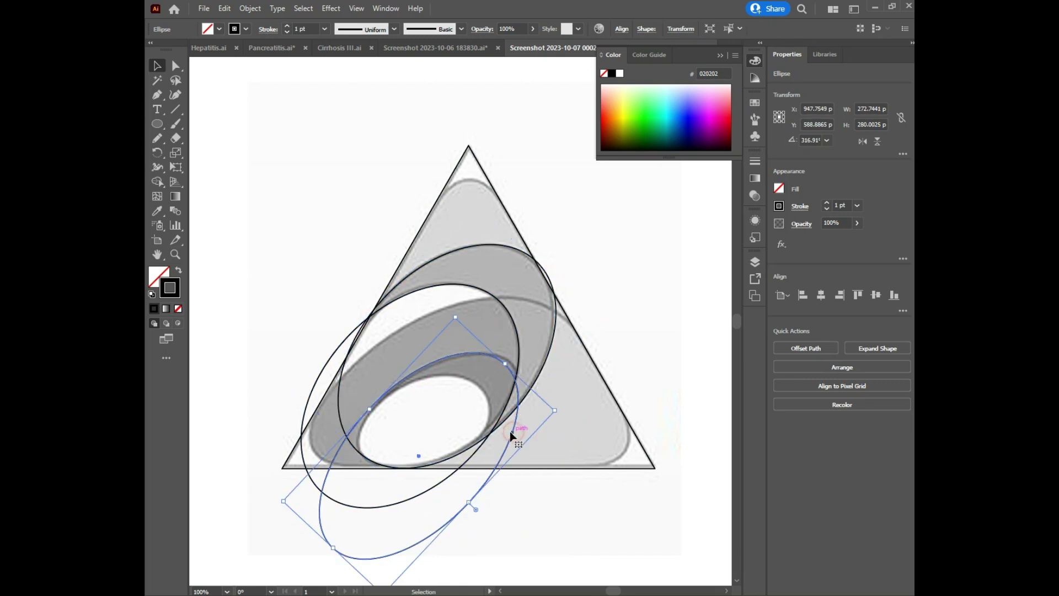
Nudge the upper ellipse slightly left and down with the arrow keys
{"action": "left_click", "coordinate": [556, 318]}
{"action": "key", "text": "Left"}
{"action": "key", "text": "Left"}
{"action": "key", "text": "Down"}
{"action": "left_click", "coordinate": [603, 278]}
{"action": "scroll", "coordinate": [503, 351], "scroll_direction": "up", "scroll_amount": 1}
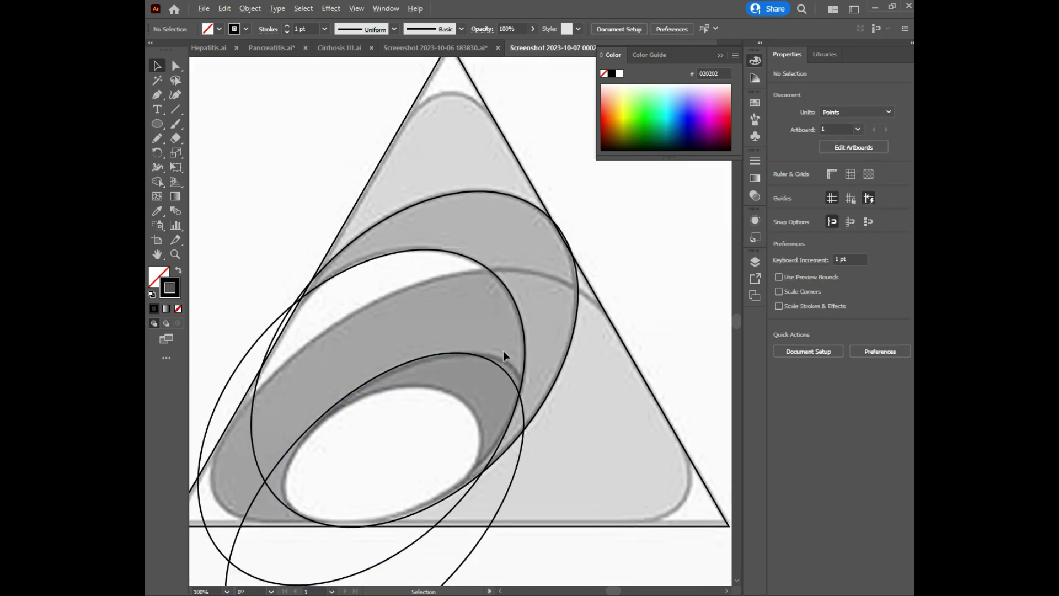
{"action": "scroll", "coordinate": [499, 361], "scroll_direction": "up", "scroll_amount": 1}
Resize, rotate and move the inner ellipse to fit the grey band's edge
{"action": "left_click", "coordinate": [500, 365]}
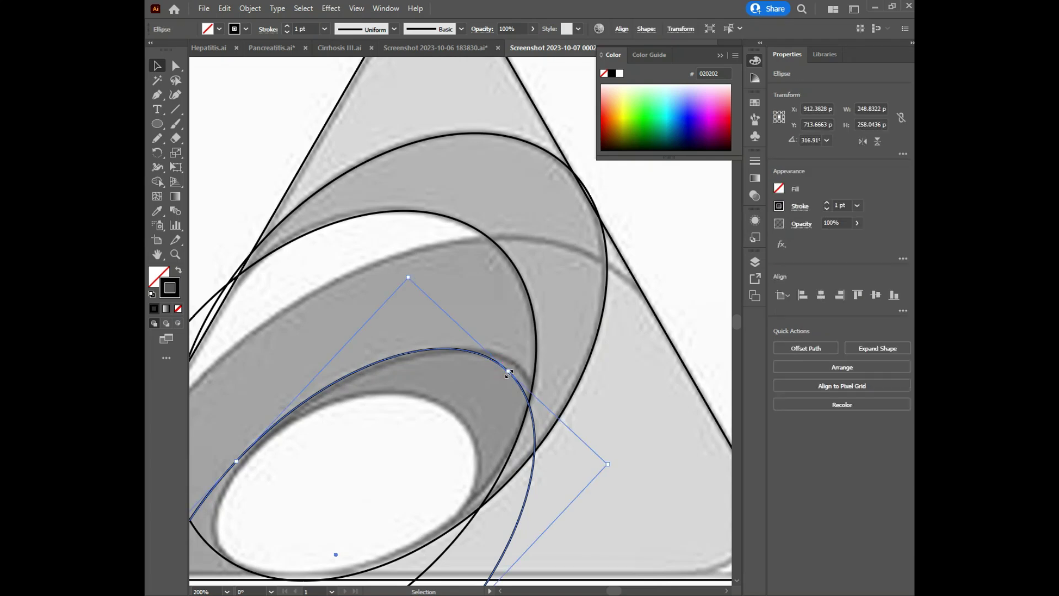
{"action": "left_click_drag", "start_coordinate": [508, 373], "coordinate": [514, 367]}
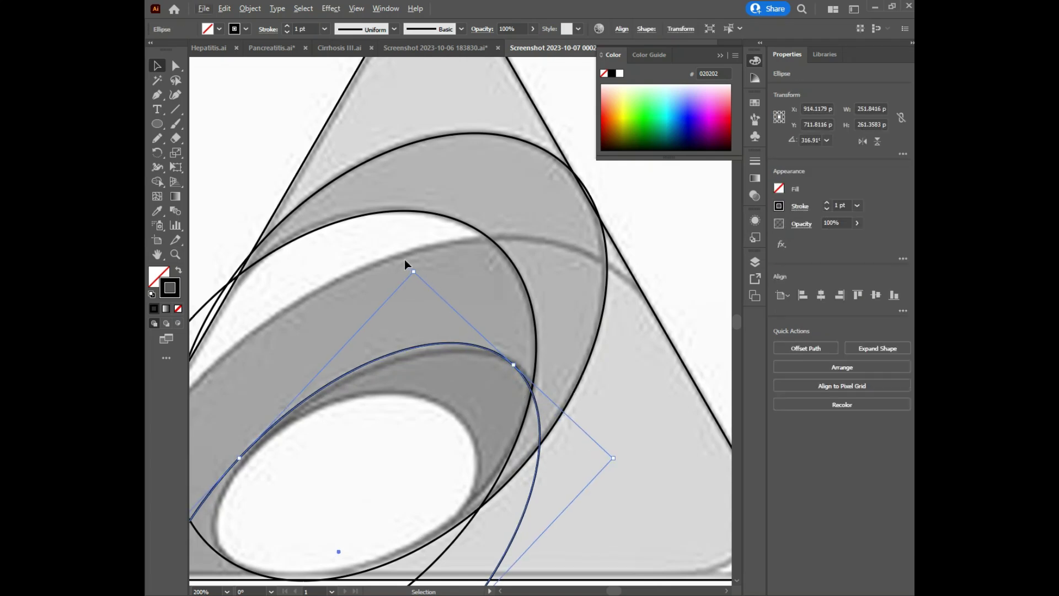
{"action": "left_click_drag", "start_coordinate": [413, 271], "coordinate": [443, 263]}
{"action": "left_click_drag", "start_coordinate": [470, 349], "coordinate": [472, 354]}
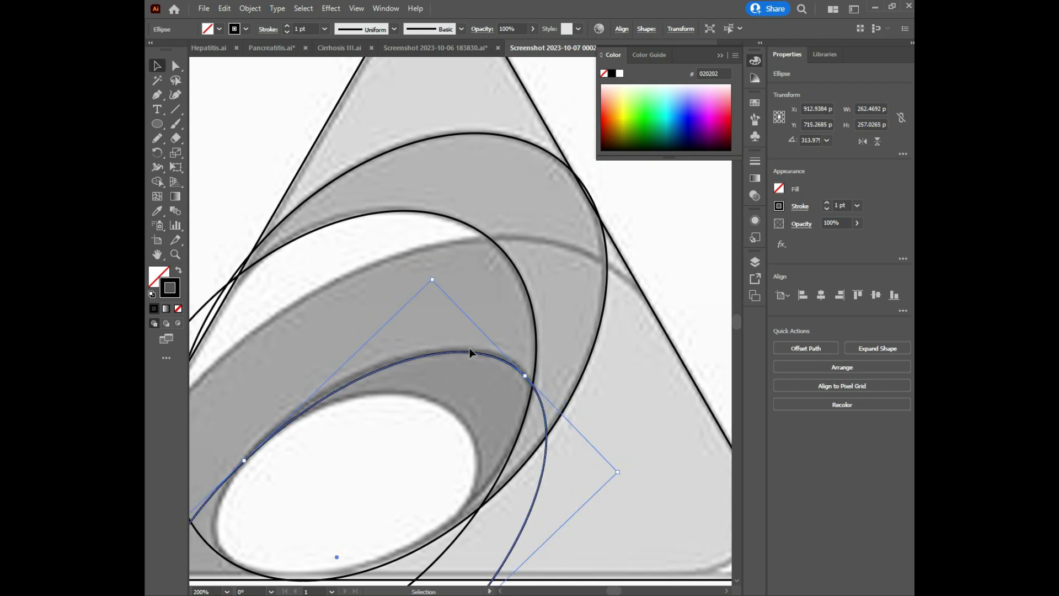
{"action": "left_click_drag", "start_coordinate": [461, 351], "coordinate": [461, 348]}
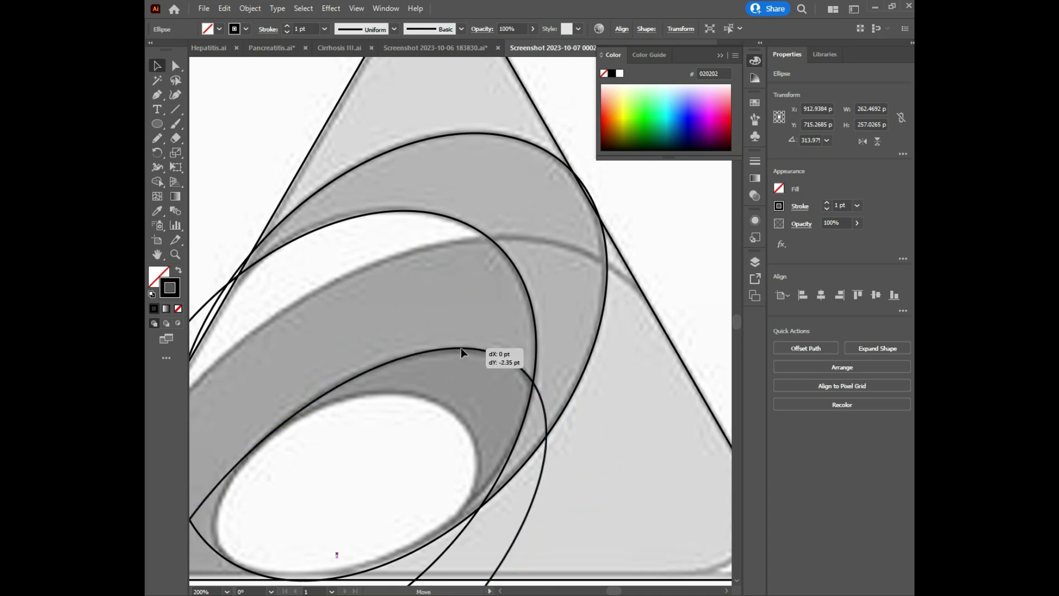
{"action": "scroll", "coordinate": [462, 347], "scroll_direction": "down", "scroll_amount": 2}
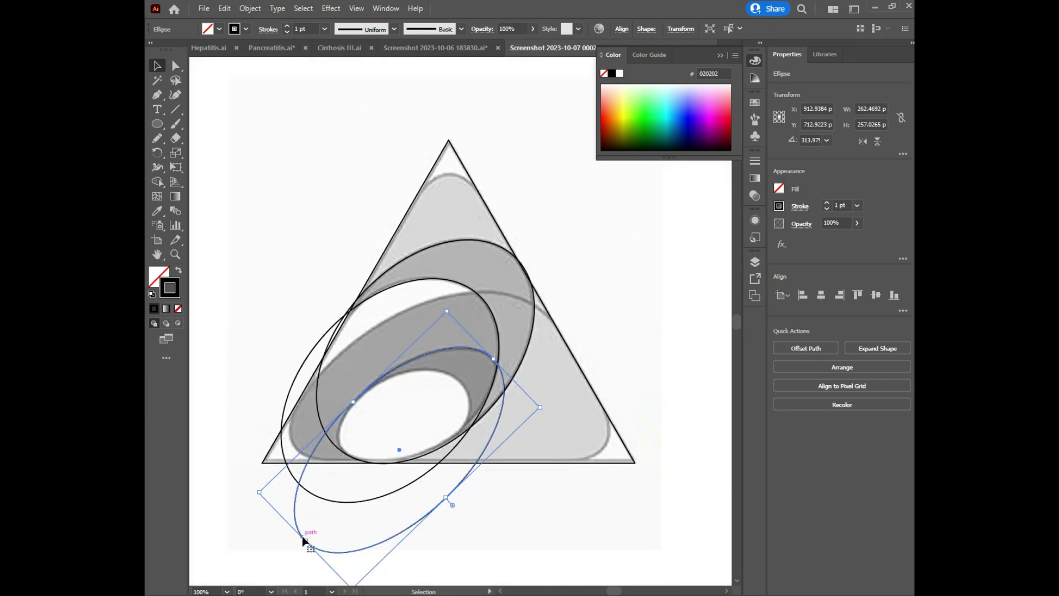
{"action": "left_click_drag", "start_coordinate": [305, 543], "coordinate": [301, 461]}
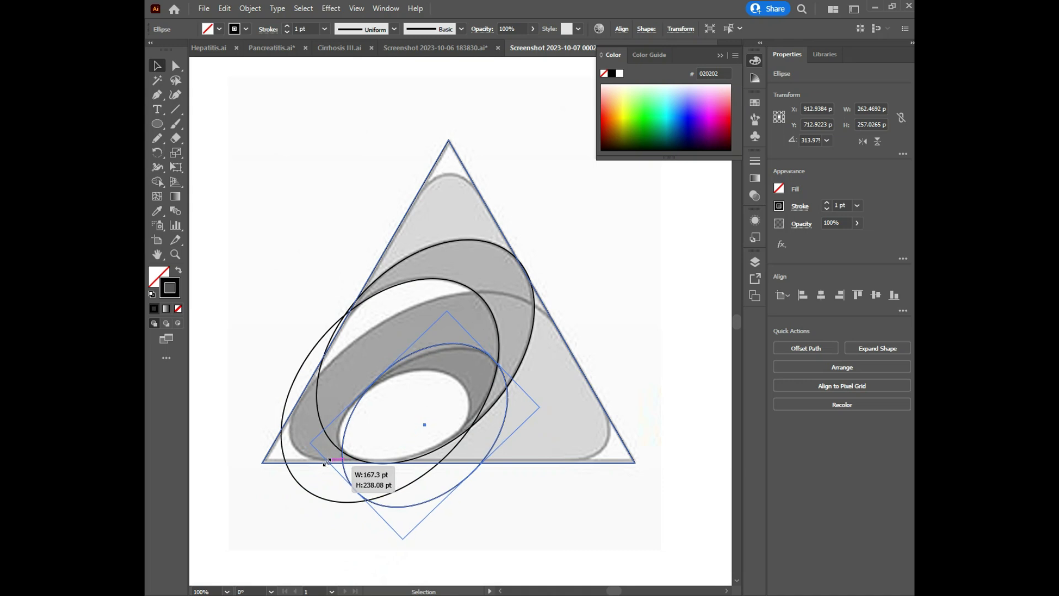
{"action": "left_click_drag", "start_coordinate": [302, 461], "coordinate": [288, 465]}
{"action": "scroll", "coordinate": [375, 382], "scroll_direction": "up", "scroll_amount": 2}
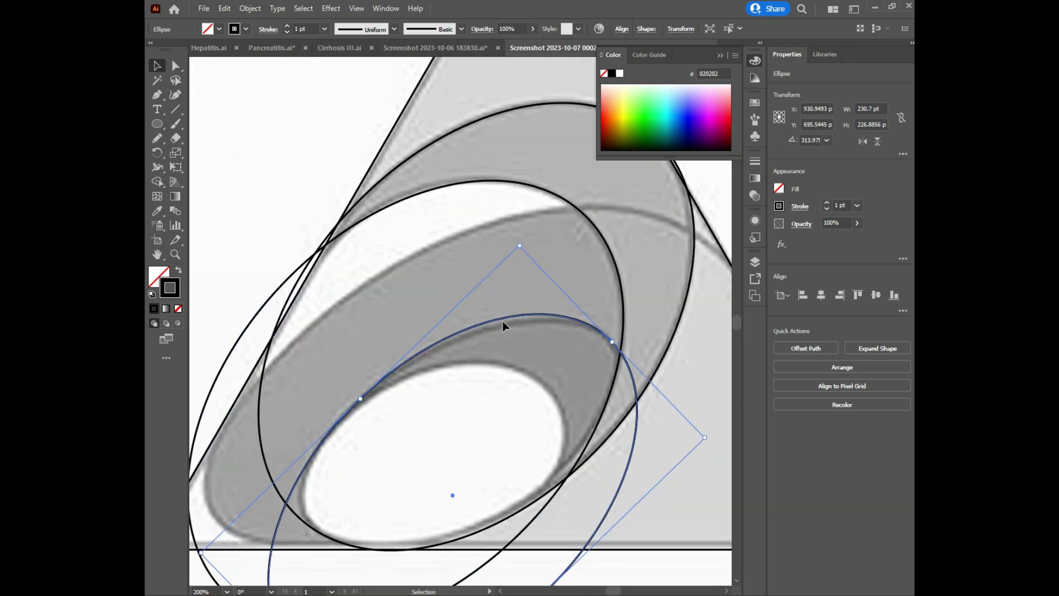
{"action": "left_click_drag", "start_coordinate": [503, 322], "coordinate": [503, 323]}
{"action": "scroll", "coordinate": [489, 436], "scroll_direction": "down", "scroll_amount": 1}
{"action": "left_click", "coordinate": [592, 521]}
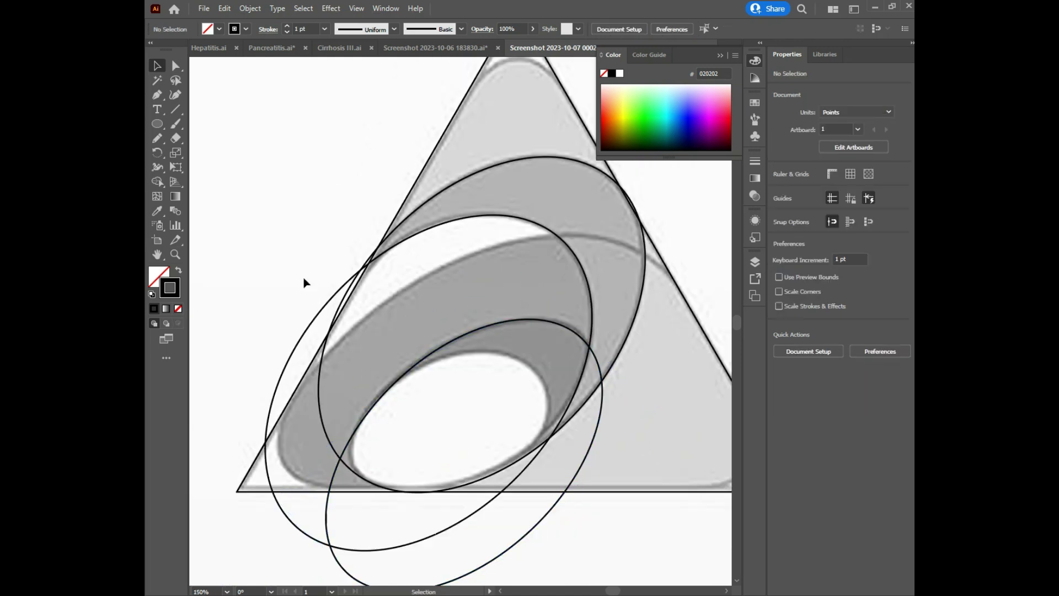
Draw a new ellipse over the white oval hole and tilt it into place
{"action": "left_click", "coordinate": [157, 123]}
{"action": "left_click_drag", "start_coordinate": [384, 360], "coordinate": [571, 478]}
{"action": "key", "text": "v"}
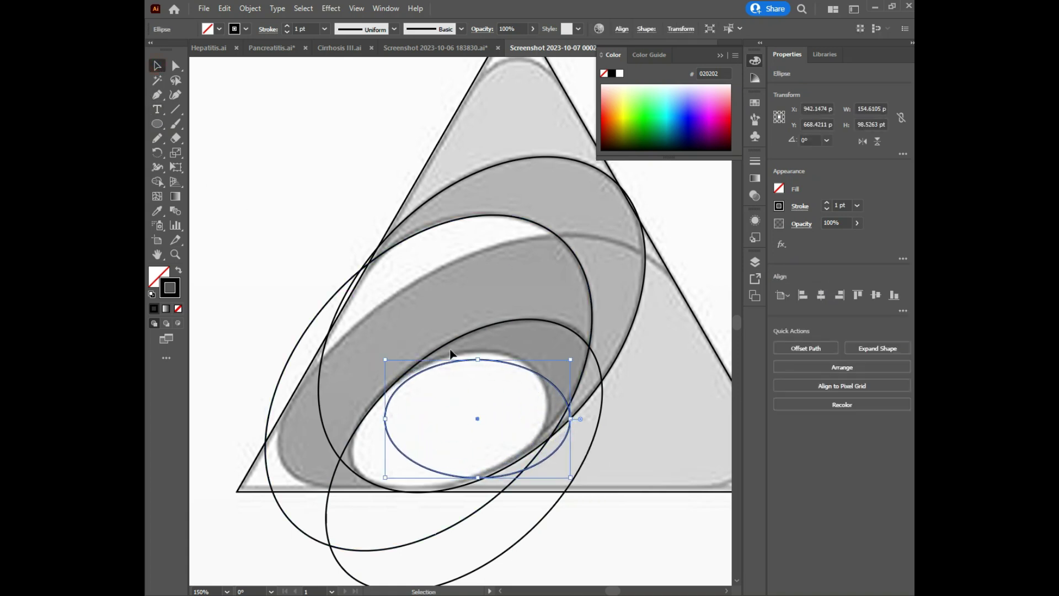
{"action": "left_click_drag", "start_coordinate": [473, 357], "coordinate": [444, 366]}
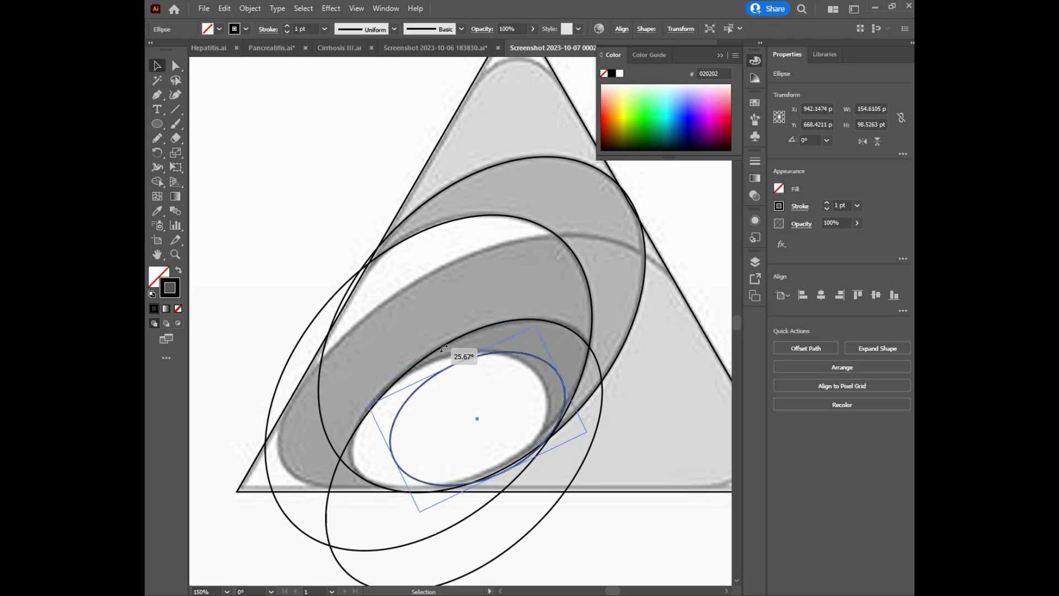
{"action": "left_click_drag", "start_coordinate": [478, 421], "coordinate": [441, 425]}
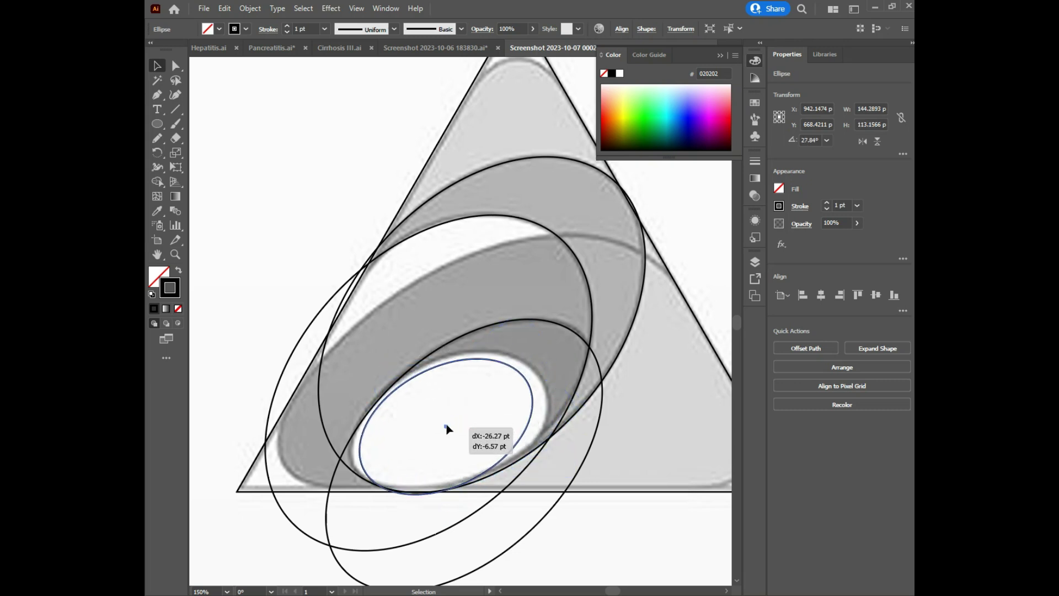
Widen, rotate and adjust the new ellipse's height to fit the hole outline
{"action": "left_click_drag", "start_coordinate": [524, 380], "coordinate": [539, 379]}
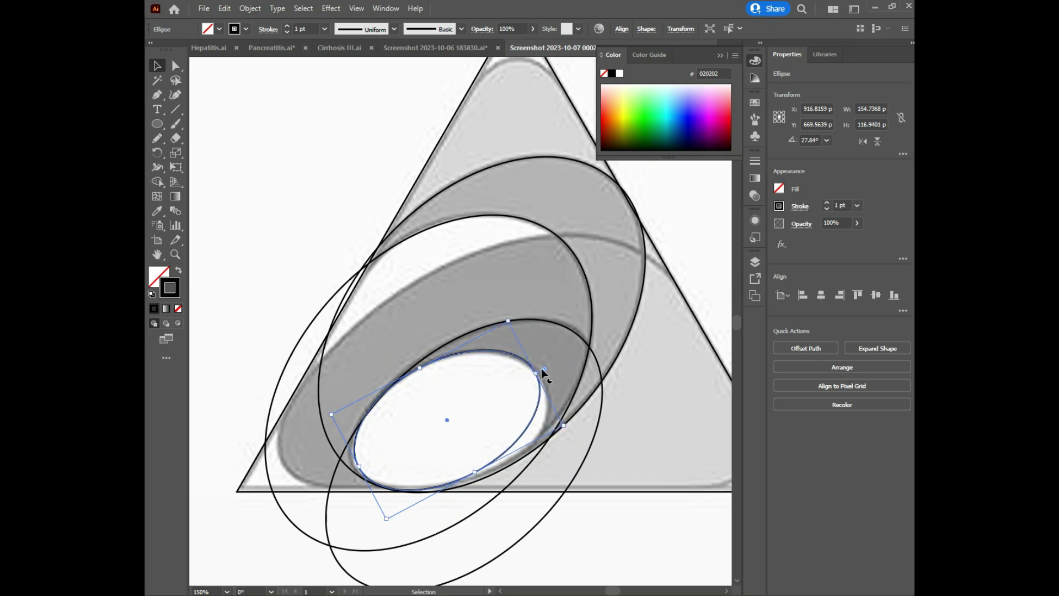
{"action": "mouse_move", "coordinate": [540, 369]}
{"action": "left_mouse_down"}
{"action": "mouse_move", "coordinate": [554, 378]}
{"action": "mouse_move", "coordinate": [546, 414]}
{"action": "left_mouse_up"}
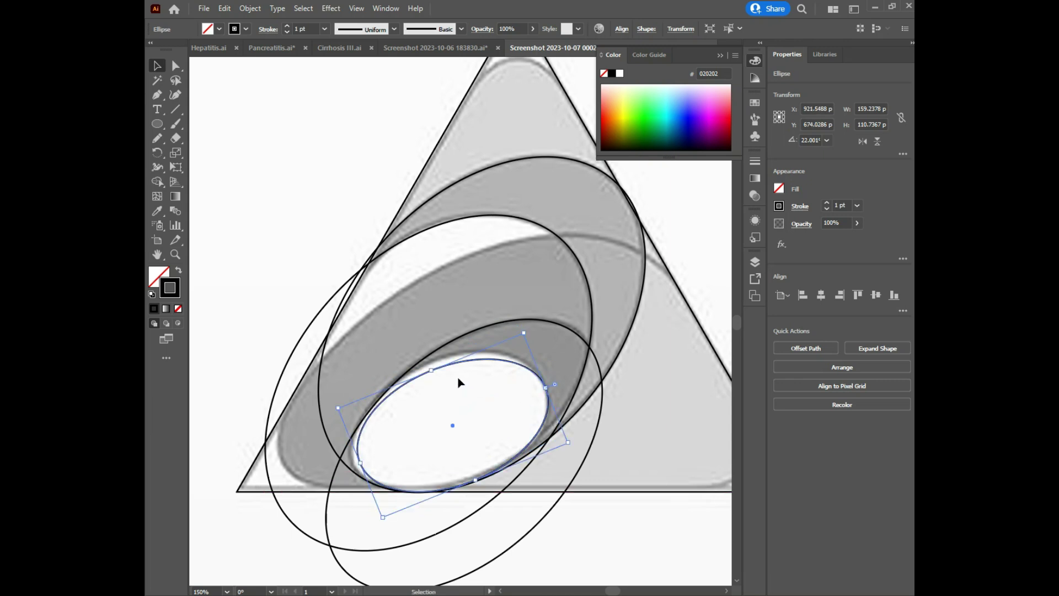
{"action": "left_click_drag", "start_coordinate": [429, 370], "coordinate": [427, 364]}
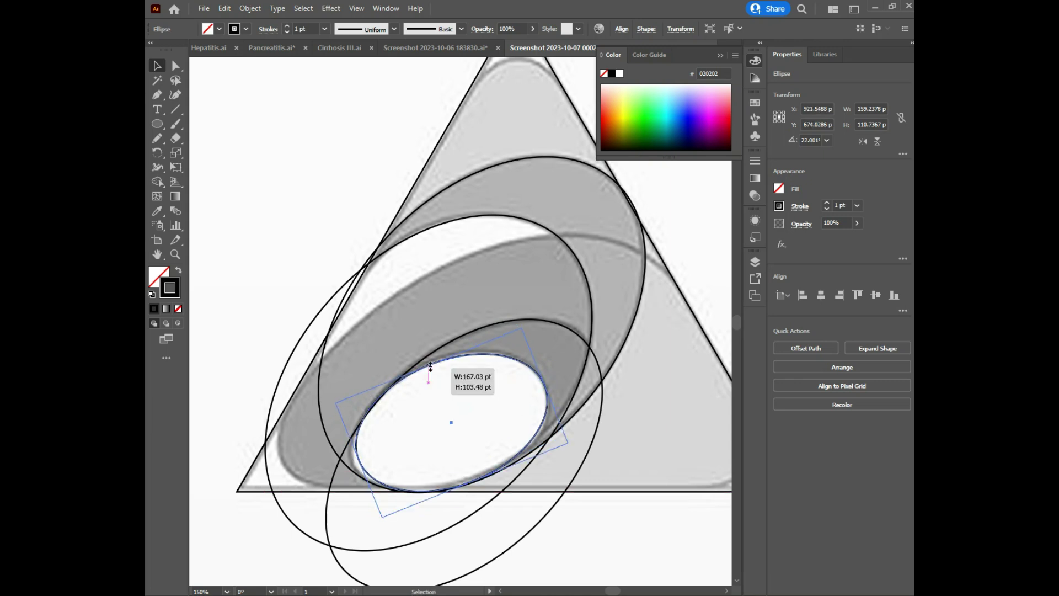
{"action": "scroll", "coordinate": [426, 489], "scroll_direction": "up", "scroll_amount": 1}
{"action": "left_click_drag", "start_coordinate": [335, 451], "coordinate": [329, 454]}
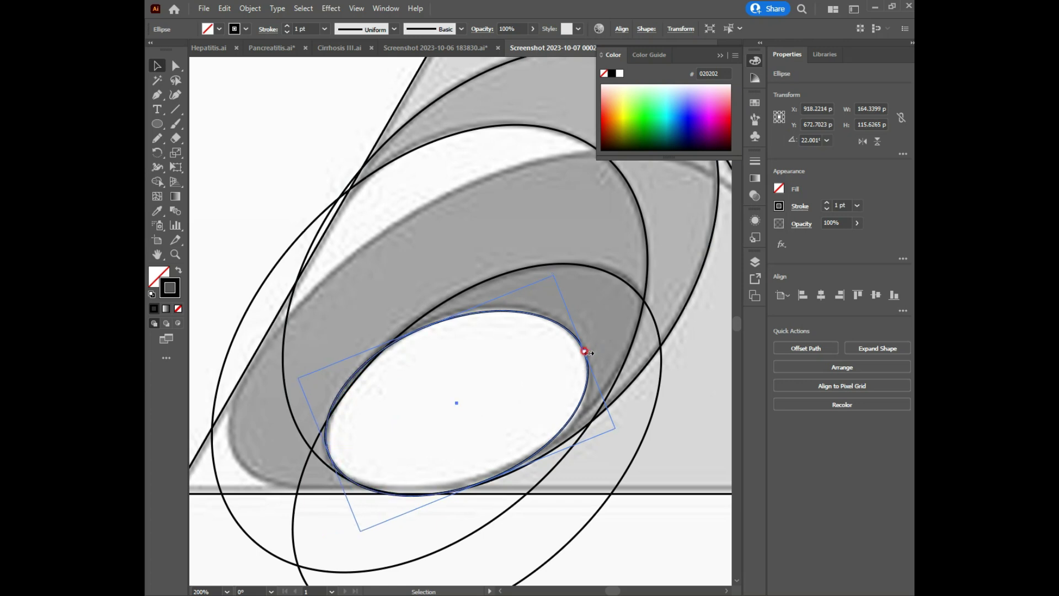
{"action": "left_click_drag", "start_coordinate": [585, 351], "coordinate": [586, 352]}
{"action": "left_click_drag", "start_coordinate": [426, 324], "coordinate": [429, 325]}
{"action": "scroll", "coordinate": [513, 346], "scroll_direction": "down", "scroll_amount": 1}
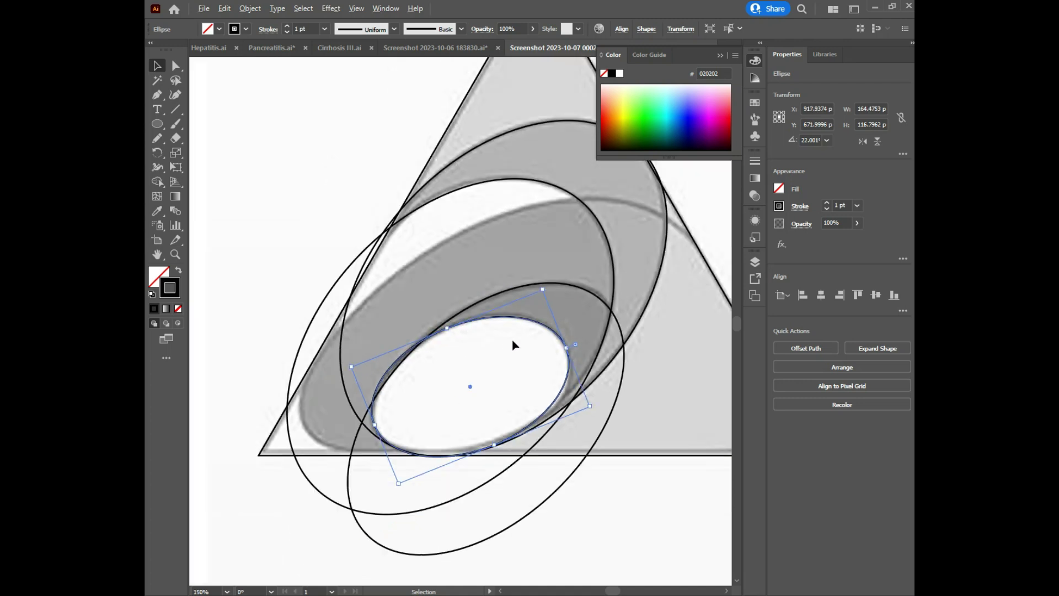
{"action": "scroll", "coordinate": [514, 345], "scroll_direction": "down", "scroll_amount": 1}
Pan the artwork into view and move an ellipse onto its reference curve
{"action": "left_click", "coordinate": [639, 382]}
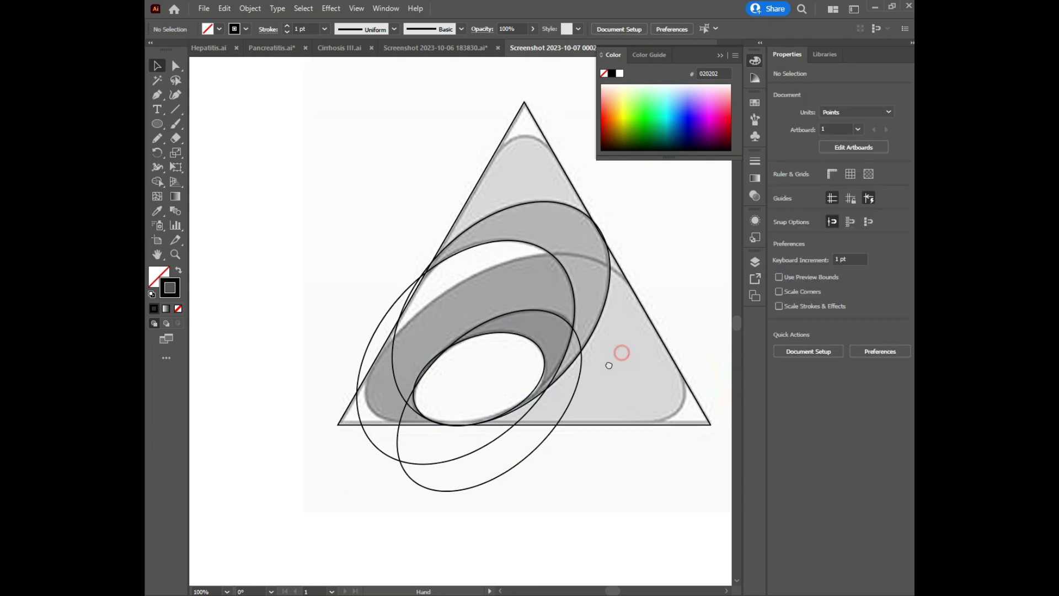
{"action": "left_click_drag", "start_coordinate": [620, 355], "coordinate": [566, 389]}
{"action": "mouse_move", "coordinate": [472, 343]}
{"action": "left_mouse_down"}
{"action": "mouse_move", "coordinate": [502, 326]}
{"action": "mouse_move", "coordinate": [492, 329]}
{"action": "mouse_move", "coordinate": [638, 380]}
{"action": "left_mouse_up"}
{"action": "left_click", "coordinate": [507, 271], "text": "shift"}
{"action": "left_click", "coordinate": [601, 258]}
Move, enlarge and rotate the outer ellipse to follow the swoosh's lower curve
{"action": "left_click_drag", "start_coordinate": [543, 298], "coordinate": [527, 327]}
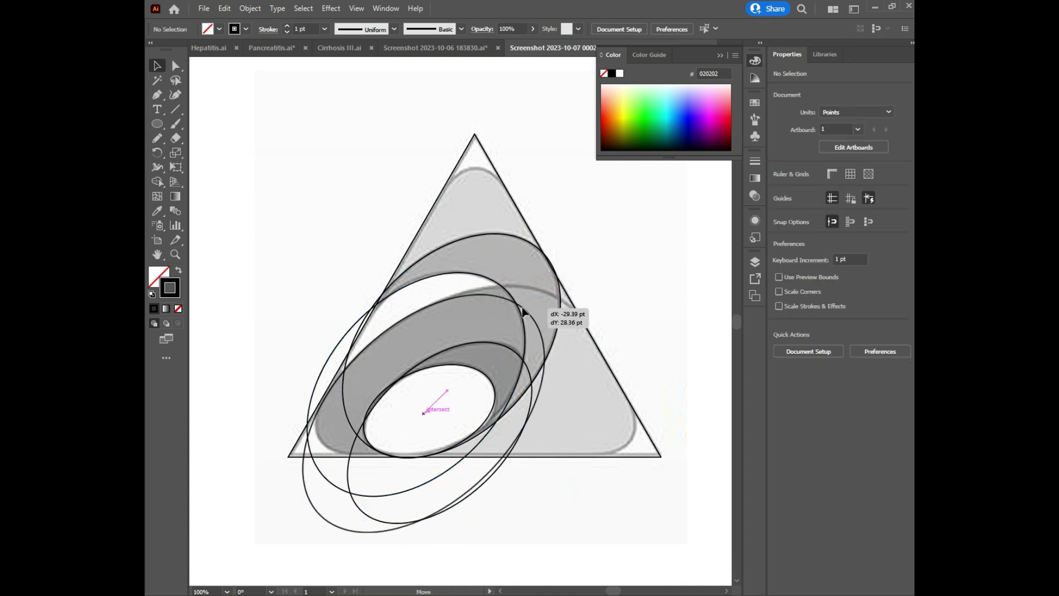
{"action": "left_click_drag", "start_coordinate": [588, 379], "coordinate": [629, 375]}
{"action": "mouse_move", "coordinate": [574, 330]}
{"action": "left_mouse_down"}
{"action": "mouse_move", "coordinate": [577, 339]}
{"action": "mouse_move", "coordinate": [591, 320]}
{"action": "mouse_move", "coordinate": [561, 303]}
{"action": "left_mouse_up"}
{"action": "left_click_drag", "start_coordinate": [320, 505], "coordinate": [306, 515]}
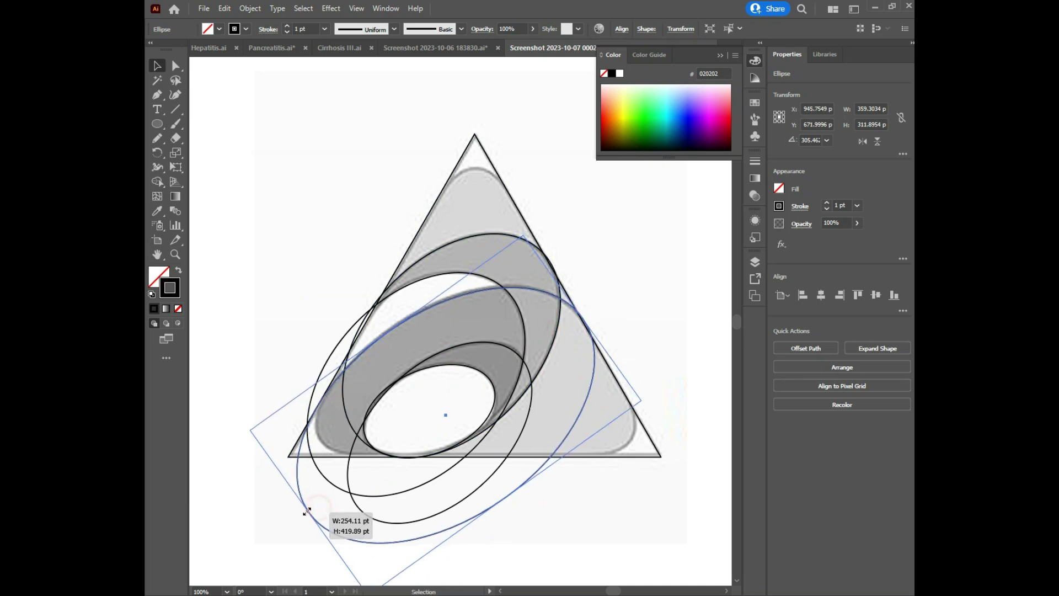
{"action": "left_click", "coordinate": [602, 288]}
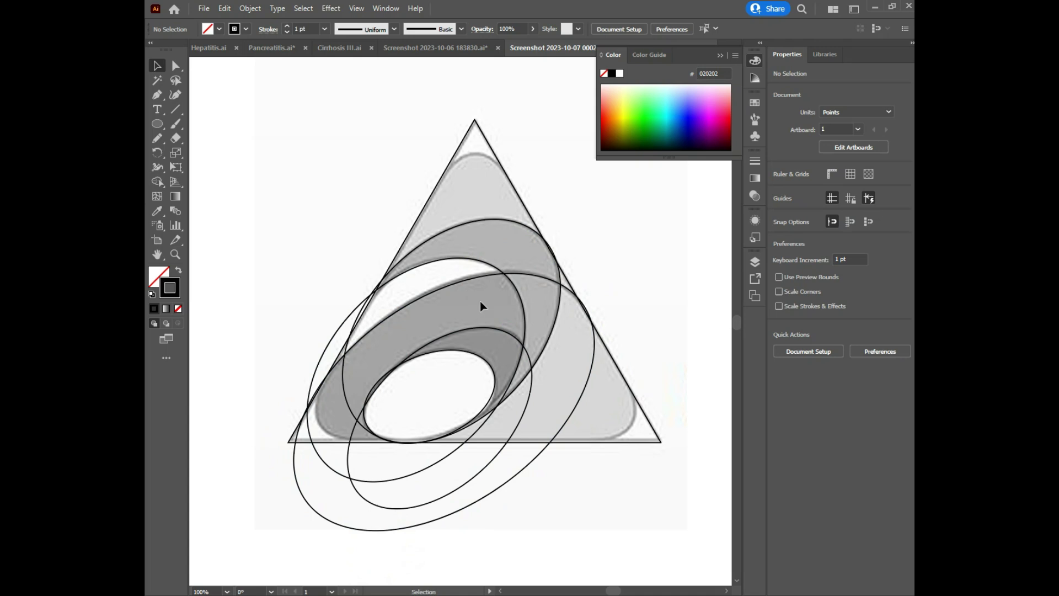
{"action": "scroll", "coordinate": [452, 276], "scroll_direction": "down", "scroll_amount": 1}
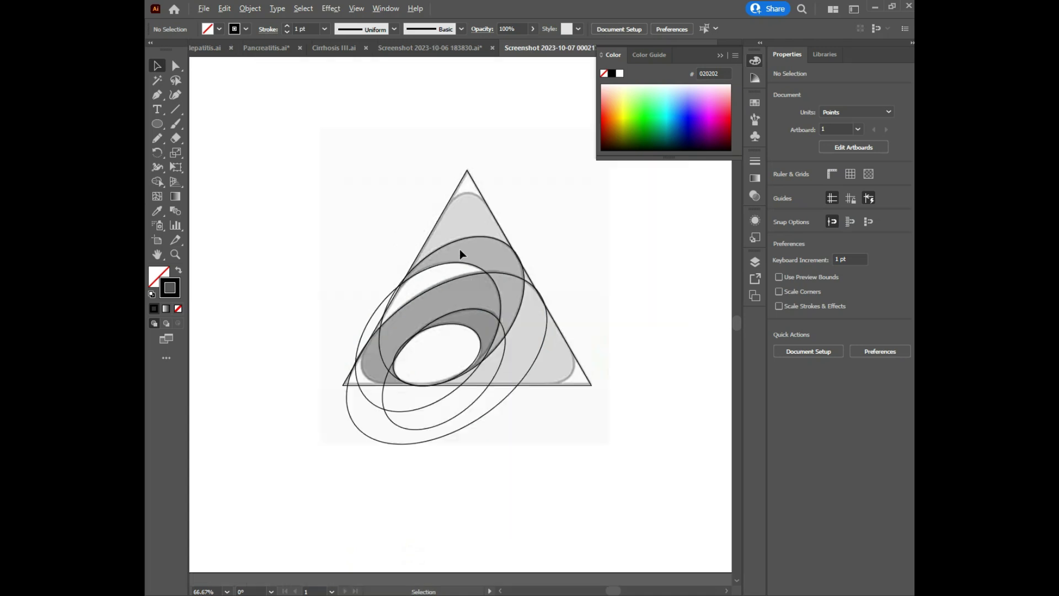
{"action": "scroll", "coordinate": [459, 249], "scroll_direction": "up", "scroll_amount": 1}
Merge the overlapping outline regions into filled logo pieces and group them
{"action": "left_click_drag", "start_coordinate": [296, 134], "coordinate": [587, 489]}
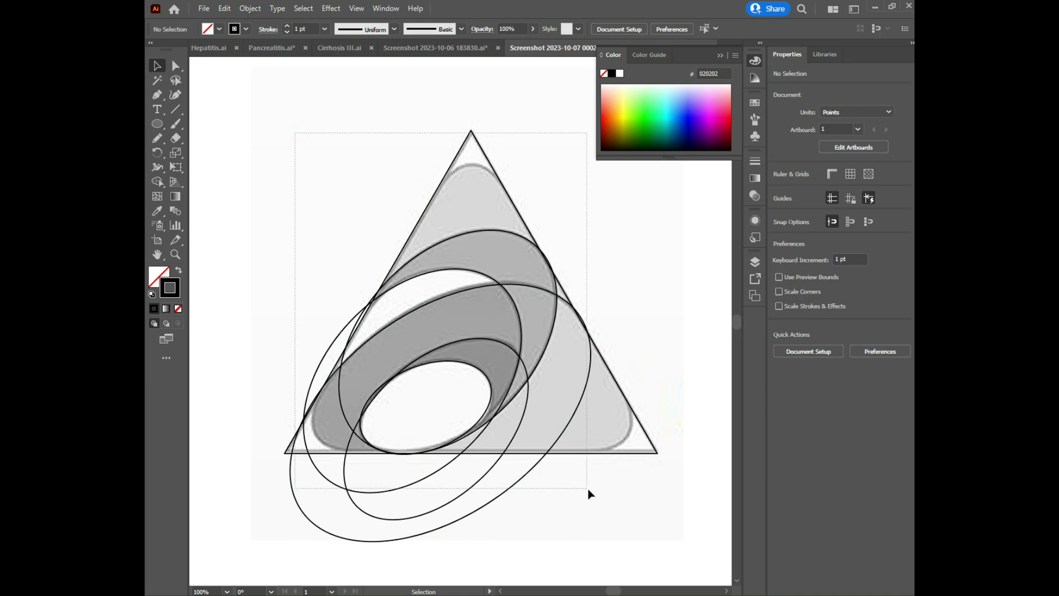
{"action": "left_click_drag", "start_coordinate": [589, 493], "coordinate": [282, 156]}
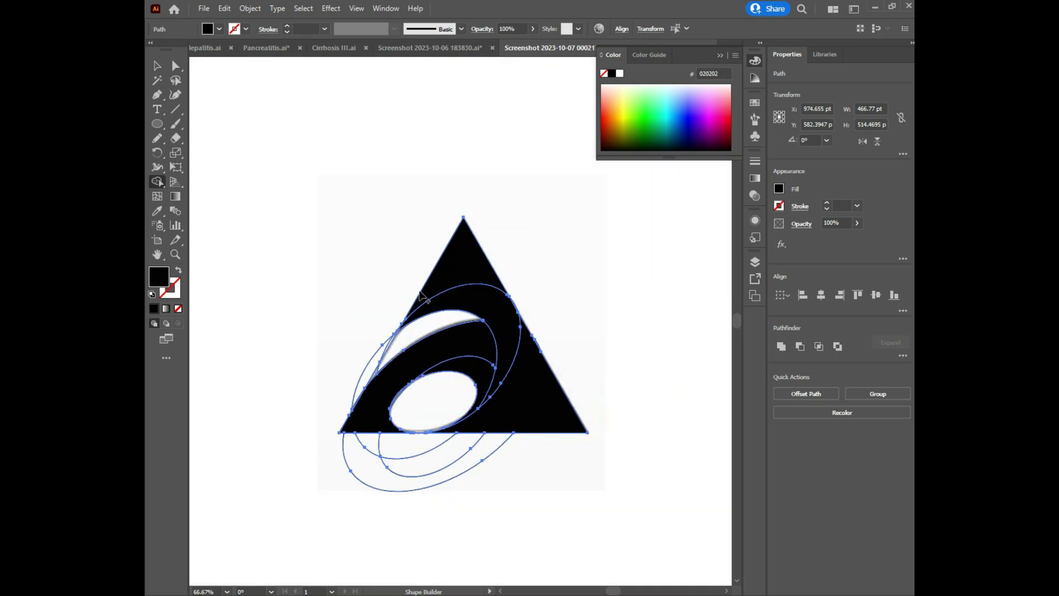
{"action": "left_click", "coordinate": [293, 253]}
{"action": "left_click", "coordinate": [505, 287]}
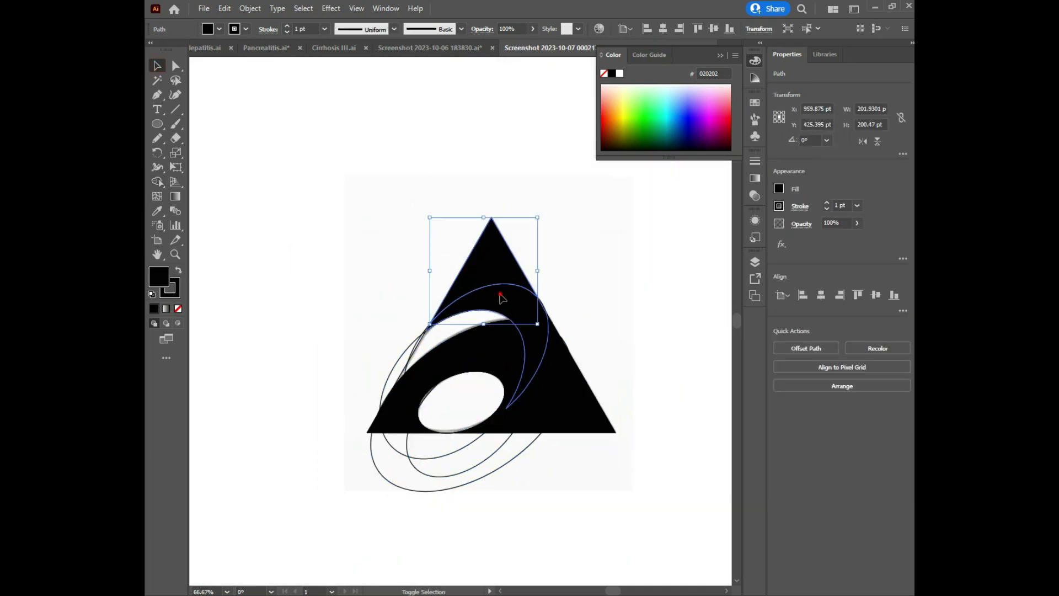
{"action": "left_click", "coordinate": [513, 355], "text": "shift"}
{"action": "left_click", "coordinate": [512, 375], "text": "shift"}
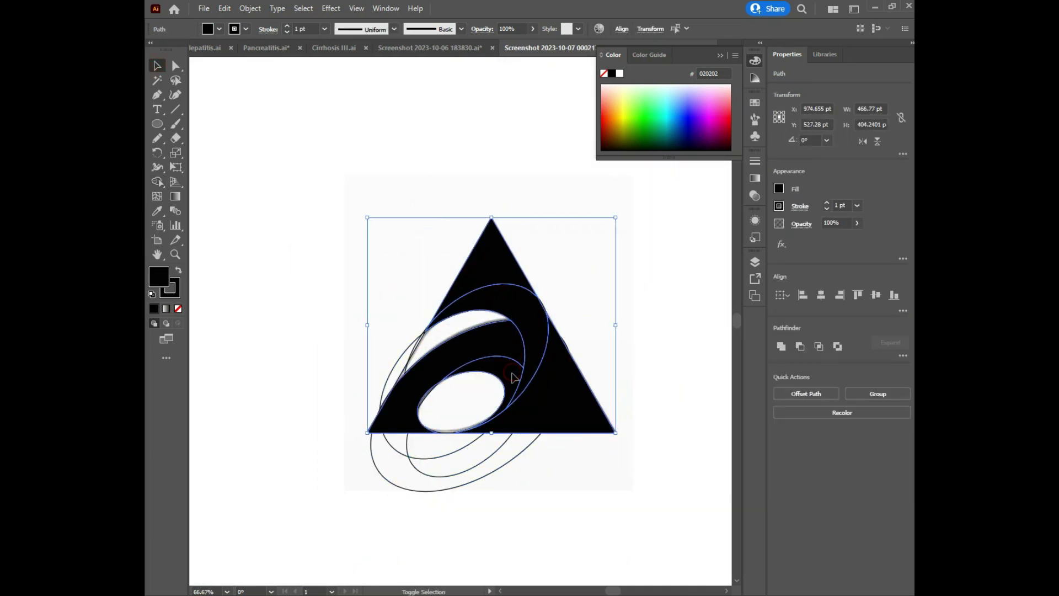
{"action": "right_click", "coordinate": [542, 386]}
{"action": "left_click", "coordinate": [551, 223]}
Hide the logo group, delete the leftover outline paths, then show the group again
{"action": "left_click", "coordinate": [755, 262]}
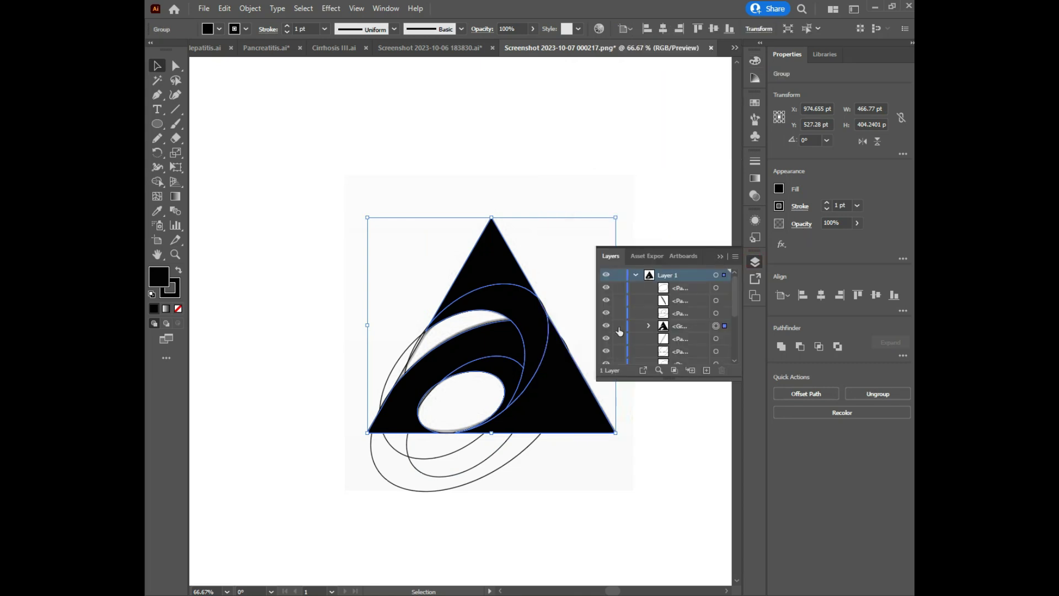
{"action": "left_click", "coordinate": [607, 326]}
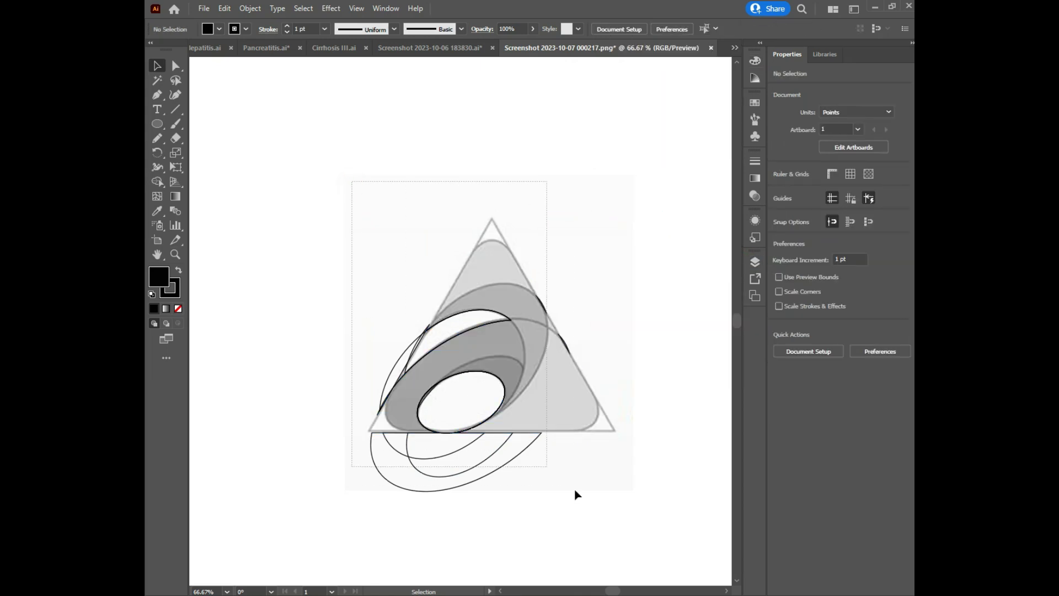
{"action": "key", "text": "ctrl+a"}
{"action": "key", "text": "Delete"}
{"action": "left_click", "coordinate": [755, 261]}
{"action": "left_click", "coordinate": [607, 287]}
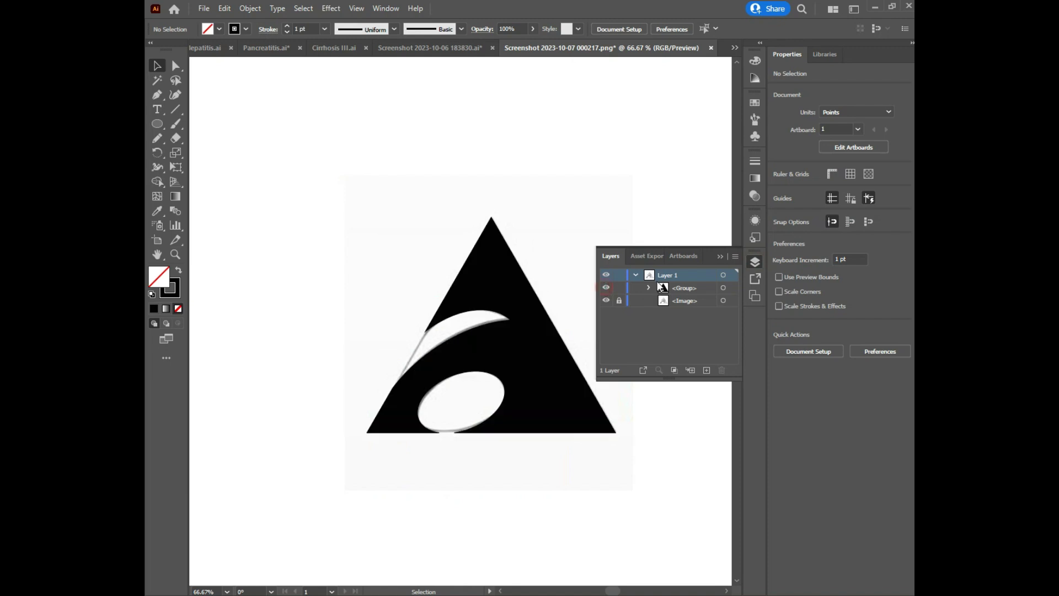
{"action": "left_click", "coordinate": [723, 256]}
Set the traced paths to no fill with a 2 pt stroke, then zoom to 100%
{"action": "left_click", "coordinate": [502, 246]}
{"action": "right_click", "coordinate": [511, 260]}
{"action": "left_click", "coordinate": [552, 376]}
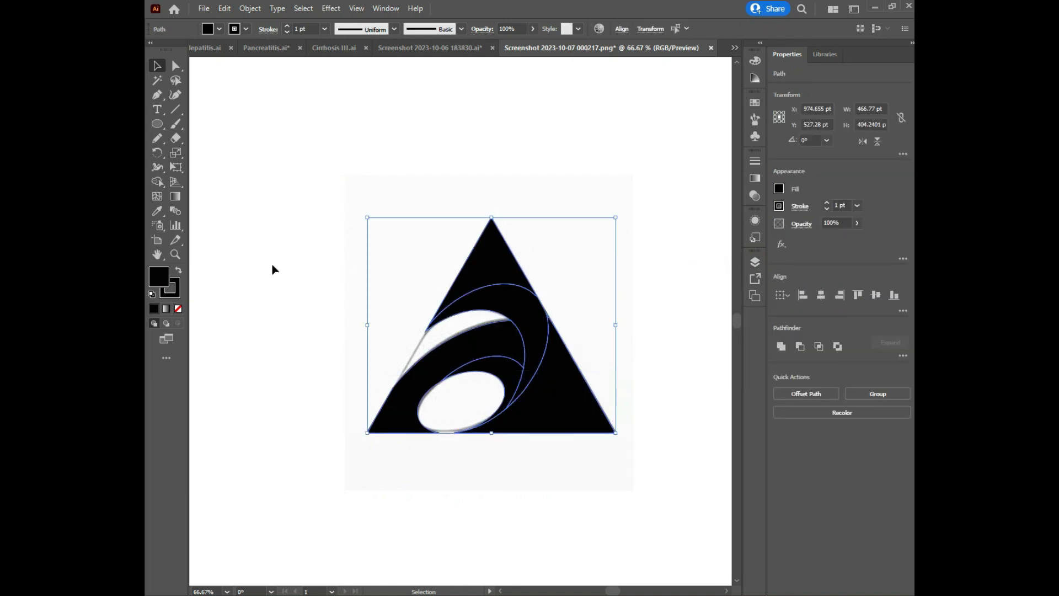
{"action": "left_click", "coordinate": [178, 309]}
{"action": "left_click", "coordinate": [827, 202]}
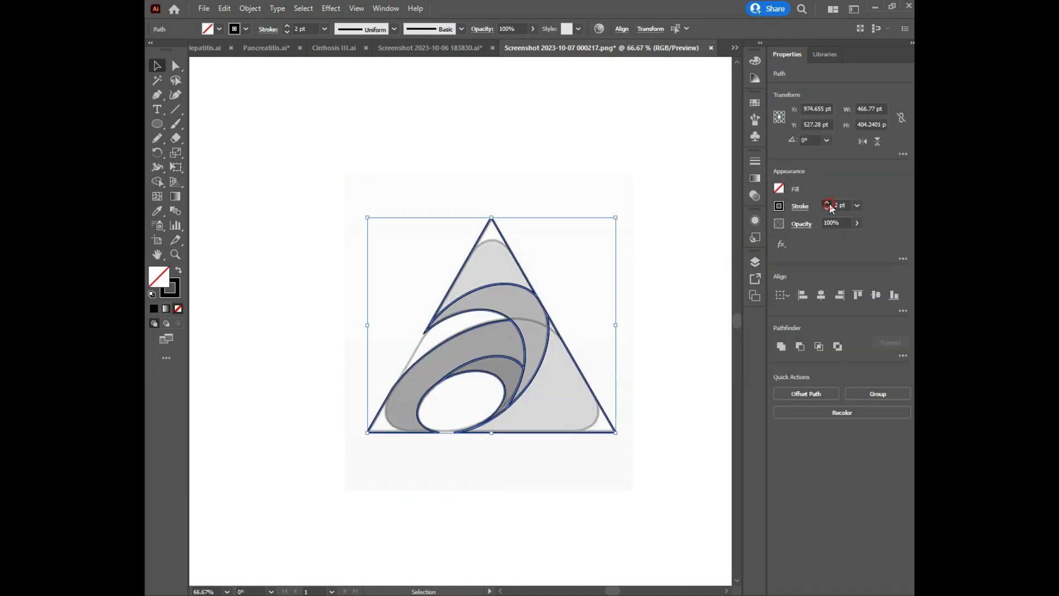
{"action": "left_click", "coordinate": [582, 205]}
{"action": "key", "text": "ctrl+1"}
Round the triangle's apex and bottom-right corner with live-corner widgets
{"action": "left_click", "coordinate": [176, 66]}
{"action": "mouse_move", "coordinate": [434, 166]}
{"action": "left_mouse_down"}
{"action": "mouse_move", "coordinate": [486, 221]}
{"action": "mouse_move", "coordinate": [463, 276]}
{"action": "left_mouse_up"}
{"action": "left_click", "coordinate": [642, 524]}
{"action": "left_click_drag", "start_coordinate": [634, 519], "coordinate": [578, 515]}
Round the grey band's bottom-left corner and apply a context-menu command to it
{"action": "scroll", "coordinate": [254, 546], "scroll_direction": "up", "scroll_amount": 3}
{"action": "left_click", "coordinate": [386, 453]}
{"action": "left_click_drag", "start_coordinate": [397, 442], "coordinate": [480, 380]}
{"action": "right_click", "coordinate": [407, 288]}
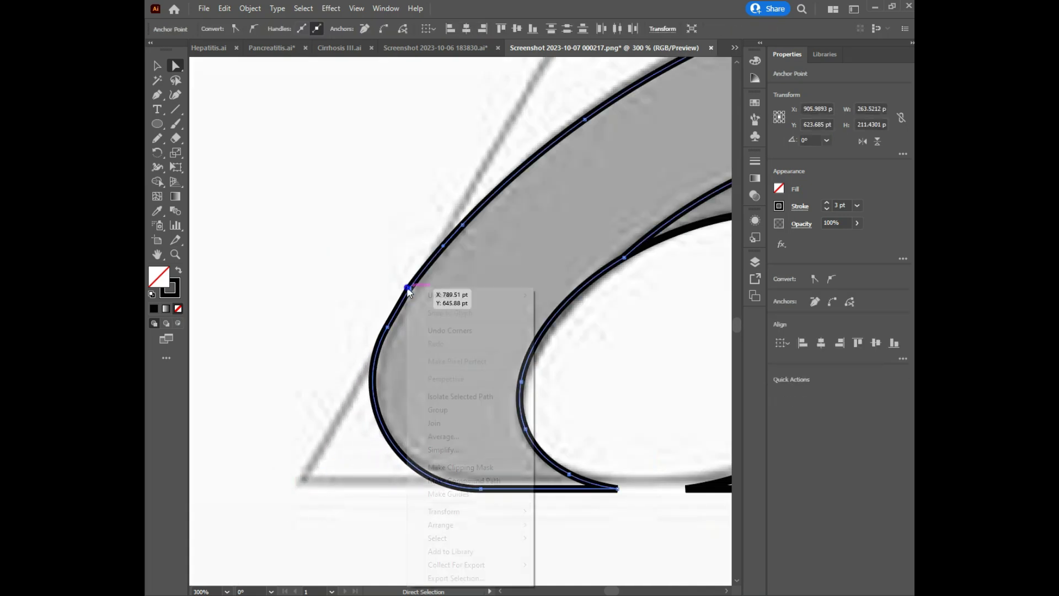
{"action": "left_click", "coordinate": [447, 421]}
{"action": "left_click", "coordinate": [378, 303]}
Select the band's anchors and round its right corner
{"action": "left_click", "coordinate": [411, 288]}
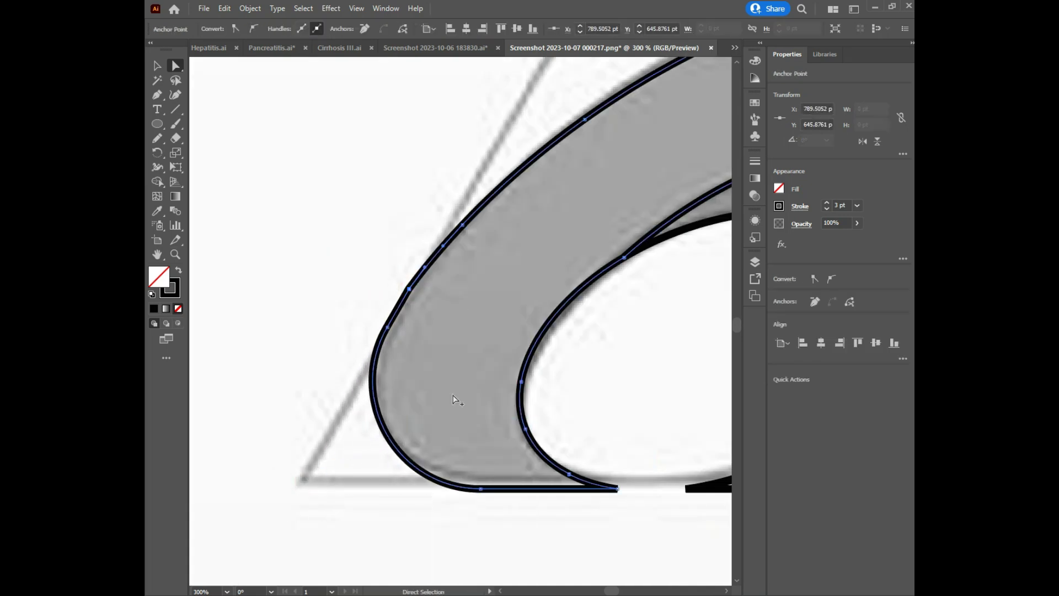
{"action": "scroll", "coordinate": [541, 433], "scroll_direction": "down", "scroll_amount": 2}
{"action": "scroll", "coordinate": [540, 433], "scroll_direction": "down", "scroll_amount": 2}
{"action": "scroll", "coordinate": [544, 434], "scroll_direction": "down", "scroll_amount": 1}
{"action": "left_click_drag", "start_coordinate": [445, 283], "coordinate": [387, 193]}
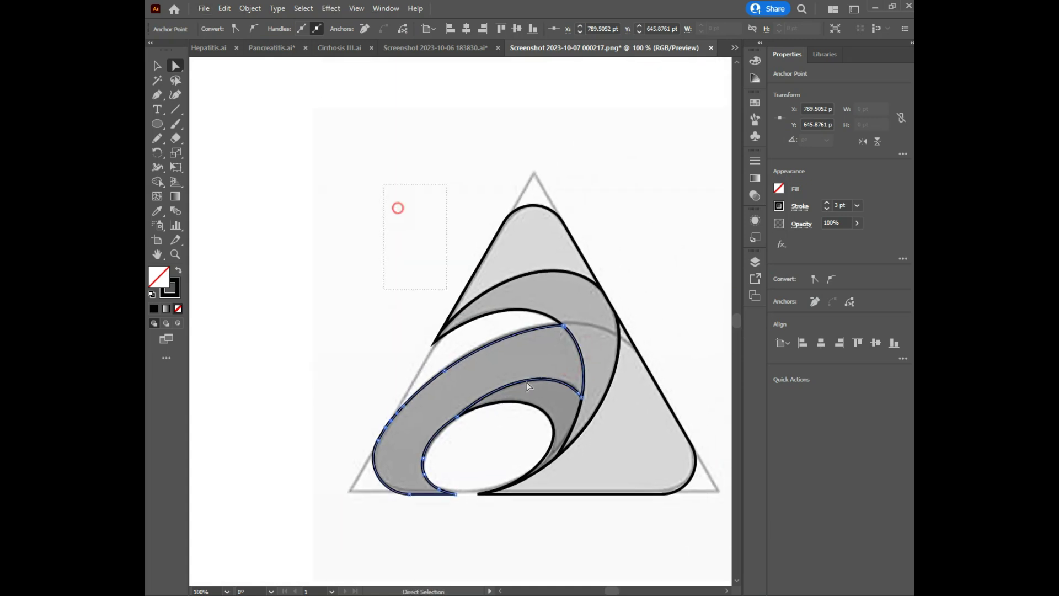
{"action": "scroll", "coordinate": [609, 312], "scroll_direction": "up", "scroll_amount": 2}
{"action": "left_click_drag", "start_coordinate": [609, 303], "coordinate": [436, 408]}
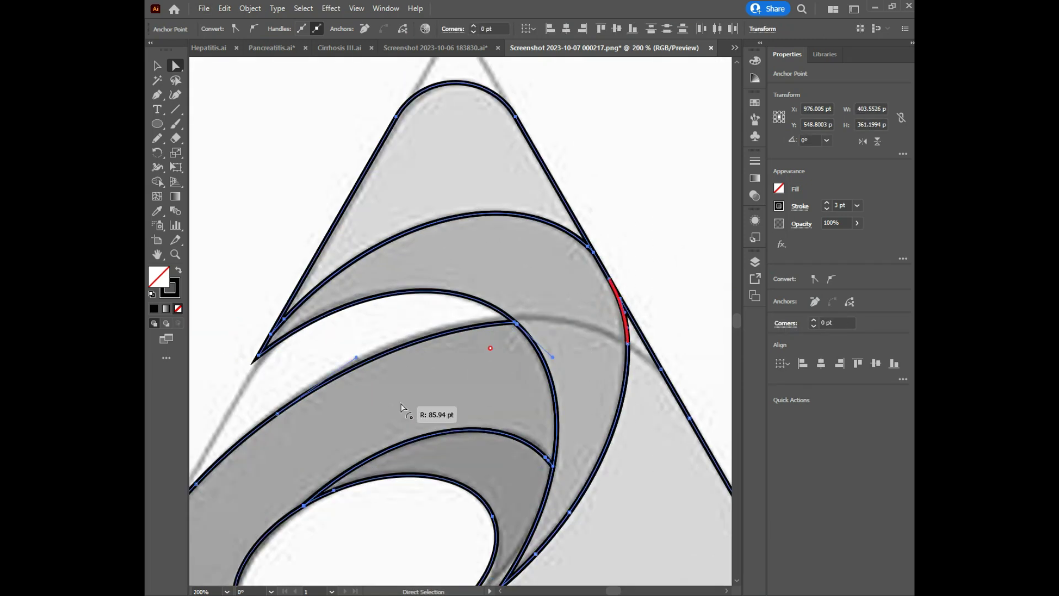
Remove the rounding from the band's right-edge corners so the tips are sharp
{"action": "left_click", "coordinate": [519, 328]}
{"action": "left_click_drag", "start_coordinate": [512, 332], "coordinate": [520, 395]}
{"action": "mouse_move", "coordinate": [546, 457]}
{"action": "left_mouse_down"}
{"action": "mouse_move", "coordinate": [557, 497]}
{"action": "mouse_move", "coordinate": [397, 535]}
{"action": "left_mouse_up"}
{"action": "scroll", "coordinate": [446, 414], "scroll_direction": "down", "scroll_amount": 1}
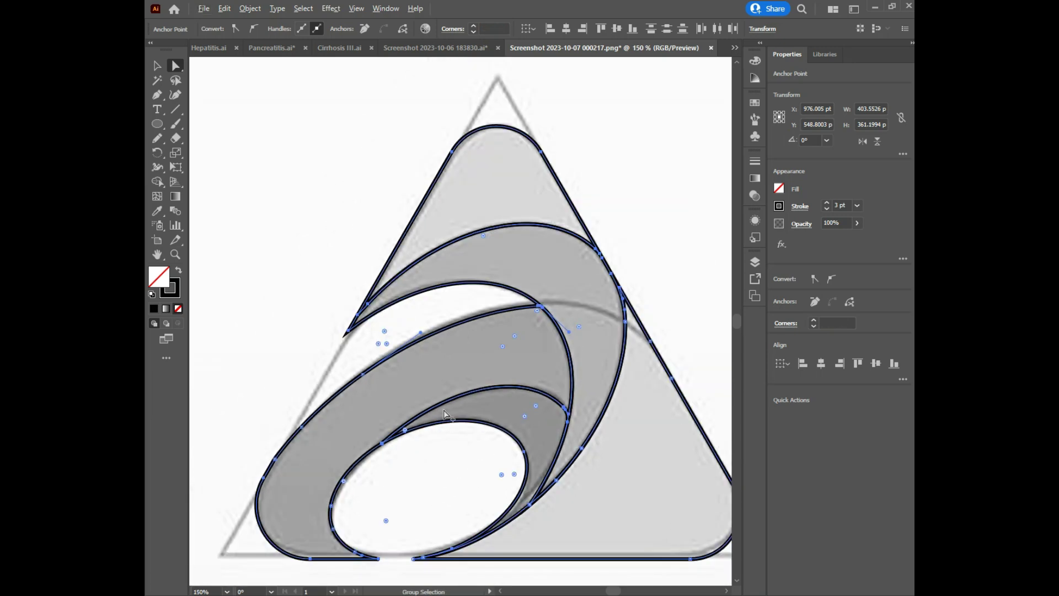
{"action": "scroll", "coordinate": [502, 492], "scroll_direction": "down", "scroll_amount": 1}
{"action": "scroll", "coordinate": [497, 486], "scroll_direction": "up", "scroll_amount": 2}
{"action": "scroll", "coordinate": [469, 485], "scroll_direction": "up", "scroll_amount": 2}
{"action": "scroll", "coordinate": [433, 489], "scroll_direction": "up", "scroll_amount": 2}
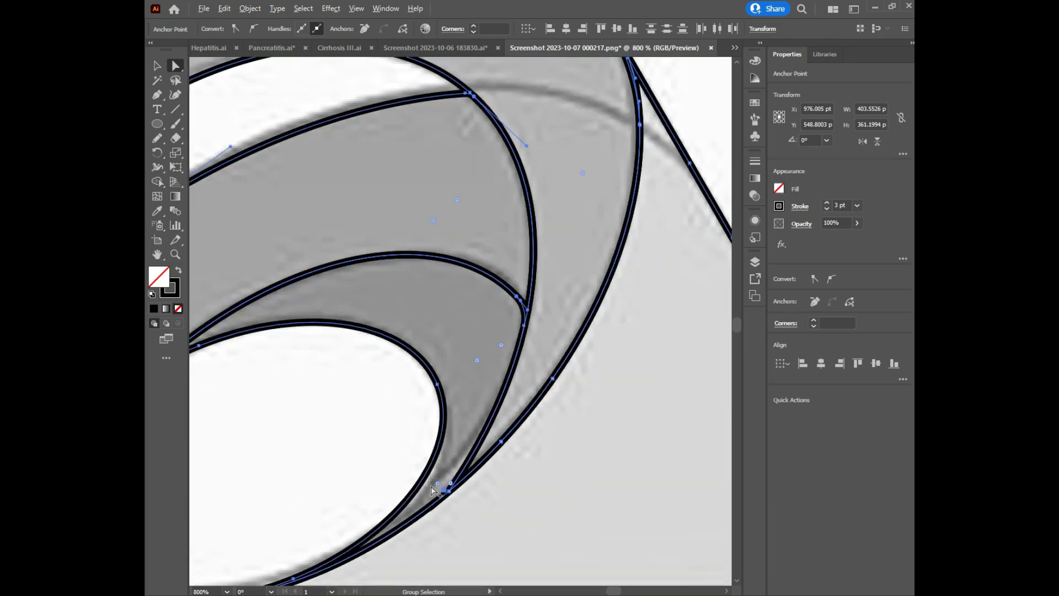
{"action": "scroll", "coordinate": [414, 480], "scroll_direction": "down", "scroll_amount": 5}
{"action": "scroll", "coordinate": [379, 302], "scroll_direction": "up", "scroll_amount": 2}
{"action": "scroll", "coordinate": [393, 313], "scroll_direction": "up", "scroll_amount": 1}
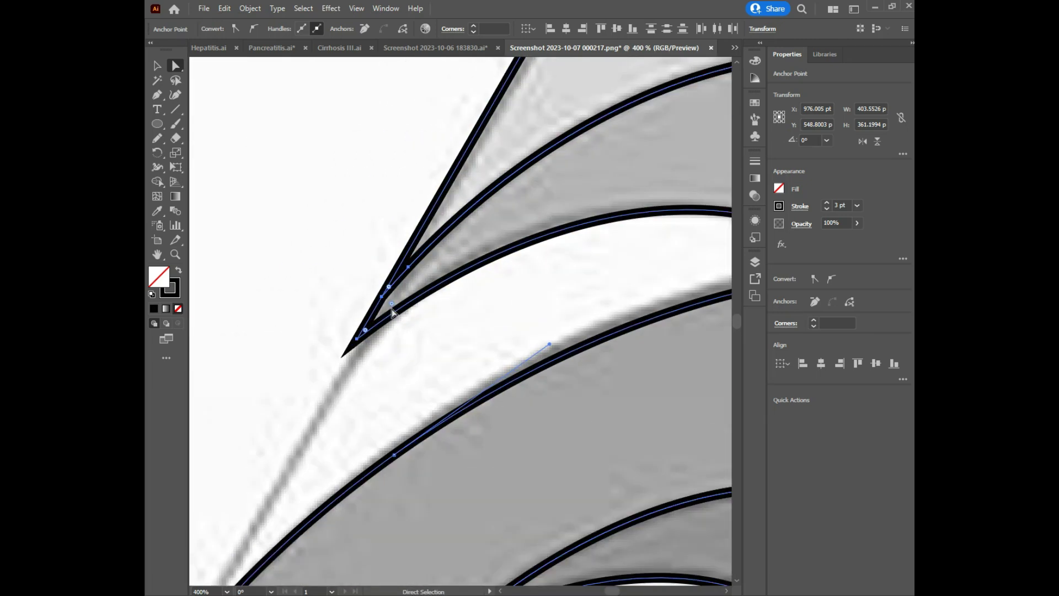
Select all the logo paths as whole objects with the Selection tool
{"action": "left_click", "coordinate": [590, 538]}
{"action": "scroll", "coordinate": [465, 359], "scroll_direction": "down", "scroll_amount": 1}
{"action": "scroll", "coordinate": [381, 310], "scroll_direction": "down", "scroll_amount": 2}
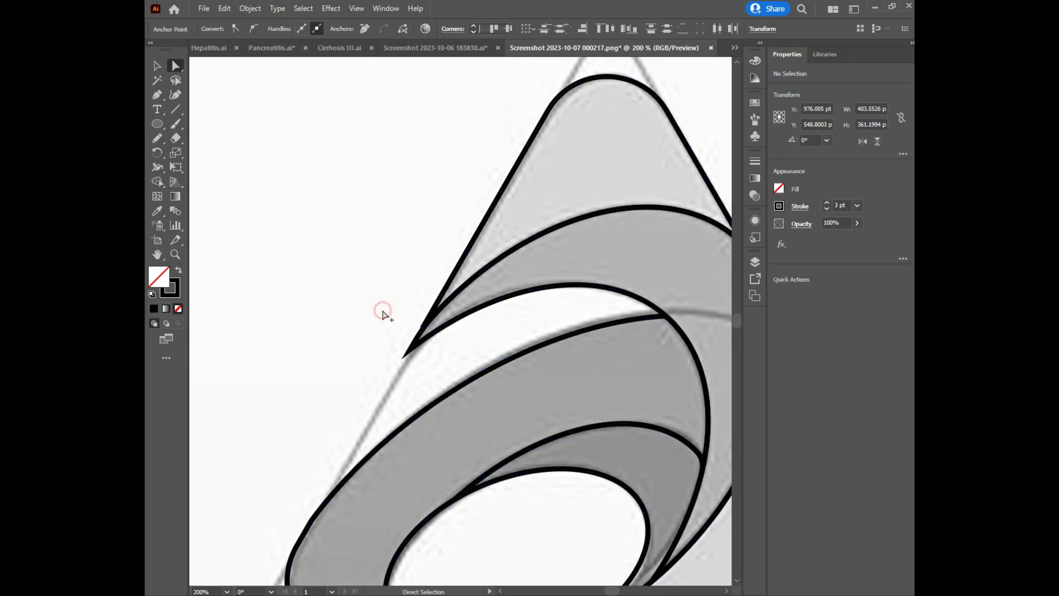
{"action": "scroll", "coordinate": [395, 331], "scroll_direction": "down", "scroll_amount": 1}
{"action": "left_click_drag", "start_coordinate": [381, 254], "coordinate": [575, 362]}
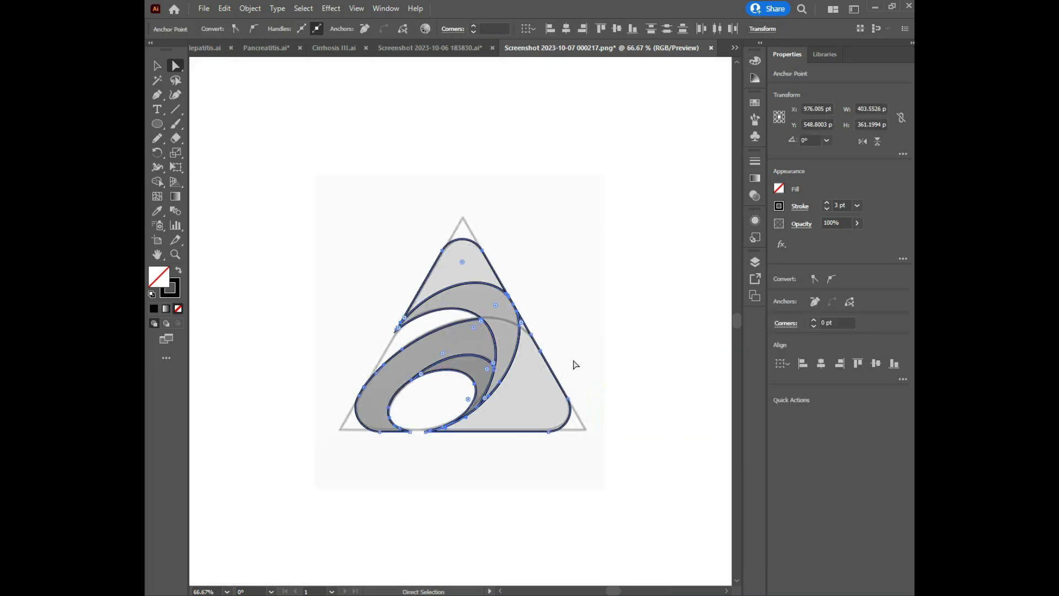
{"action": "left_click", "coordinate": [157, 66]}
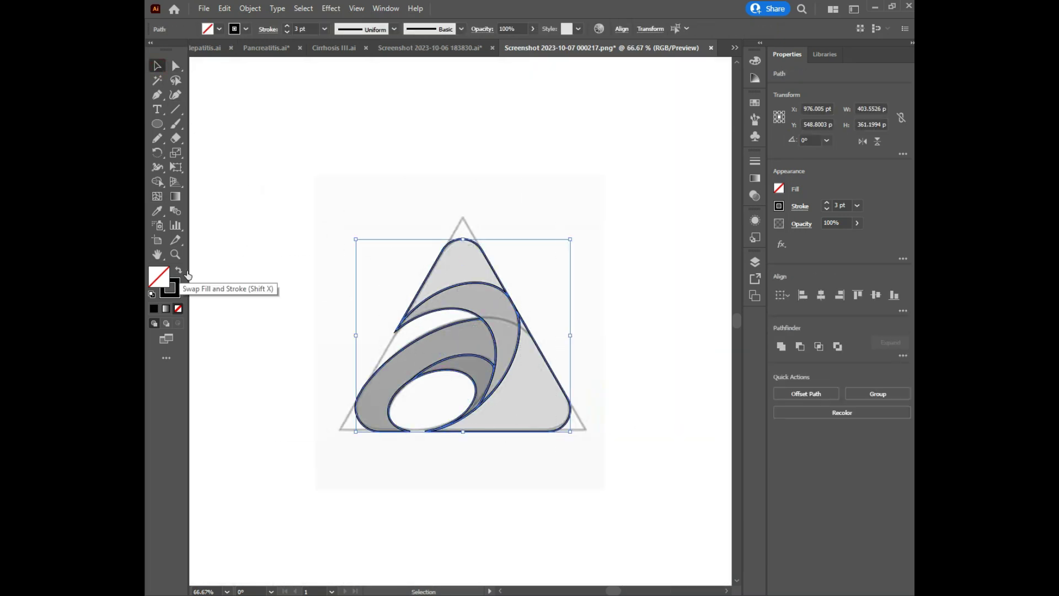
Select the logo's top piece and give it a gradient fill with no stroke
{"action": "left_click", "coordinate": [368, 293]}
{"action": "left_click", "coordinate": [436, 273]}
{"action": "left_click", "coordinate": [178, 270]}
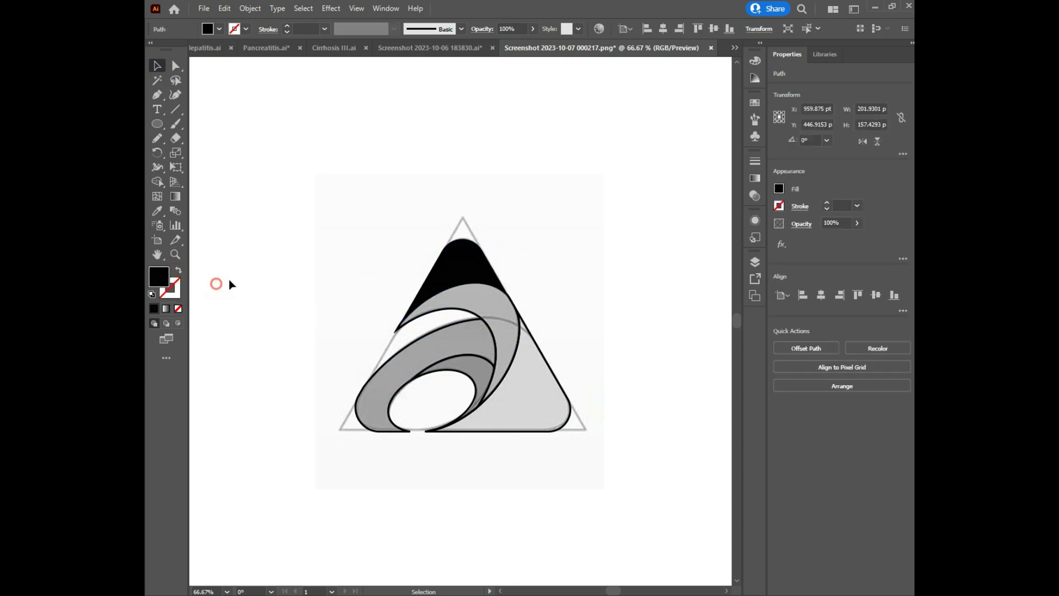
{"action": "left_click", "coordinate": [756, 182]}
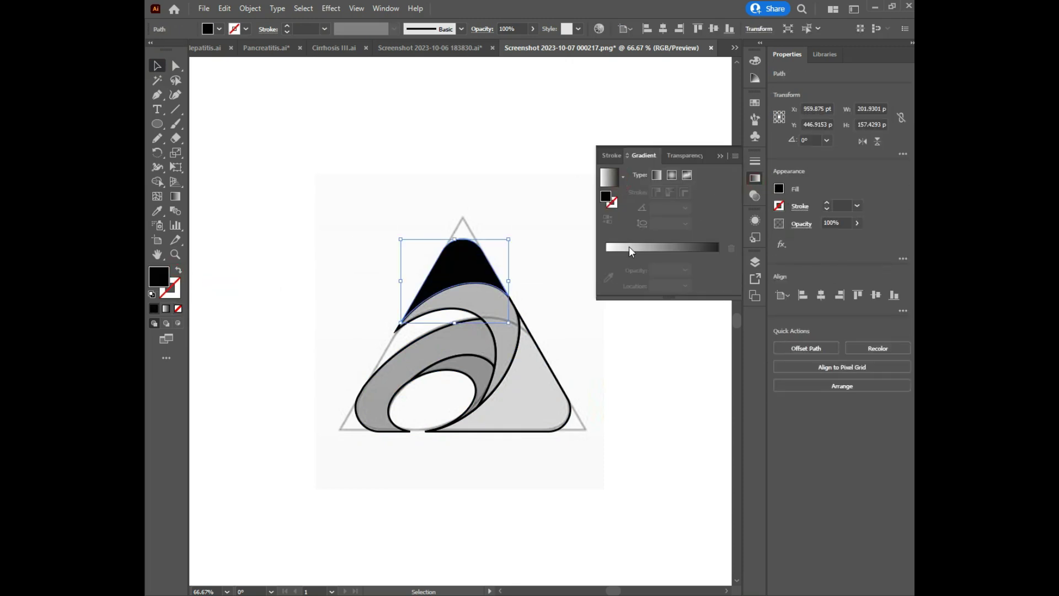
{"action": "left_click", "coordinate": [662, 262]}
{"action": "left_click", "coordinate": [713, 270]}
Switch back and forth between the Color Guide and Color slider panels
{"action": "left_click", "coordinate": [756, 79]}
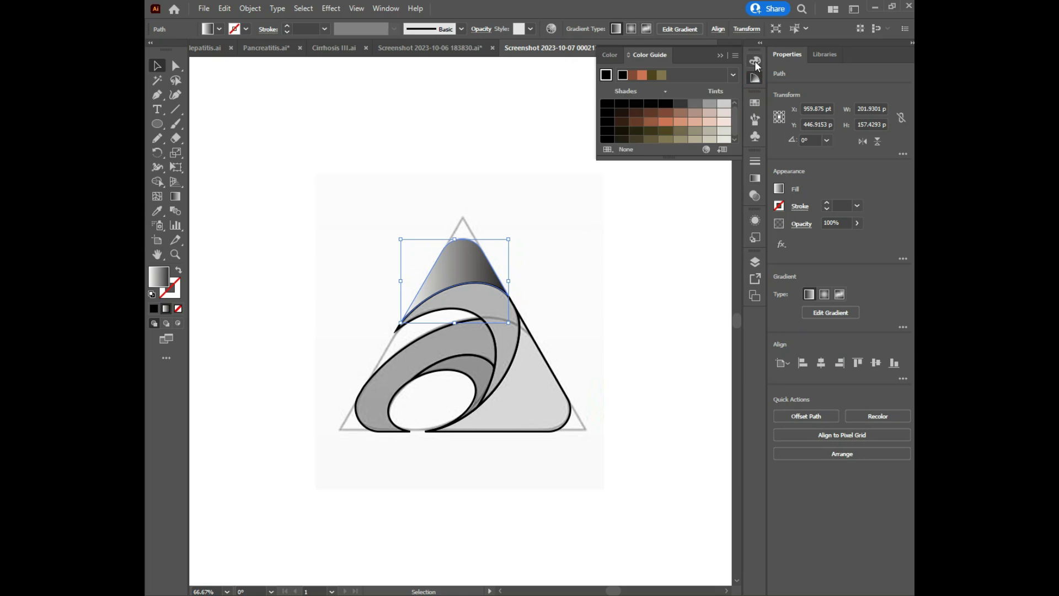
{"action": "left_click", "coordinate": [755, 78]}
{"action": "left_click", "coordinate": [754, 77]}
{"action": "left_click", "coordinate": [624, 53]}
{"action": "left_click", "coordinate": [610, 55]}
{"action": "left_click", "coordinate": [654, 58]}
Set the Color panel to a colour mode that shows a spectrum
{"action": "left_click", "coordinate": [755, 118]}
{"action": "left_click", "coordinate": [755, 160]}
{"action": "left_click", "coordinate": [755, 118]}
{"action": "left_click", "coordinate": [756, 62]}
{"action": "left_click", "coordinate": [736, 55]}
{"action": "left_click", "coordinate": [756, 93]}
Set the gradient's dark end stop to navy
{"action": "left_click", "coordinate": [755, 178]}
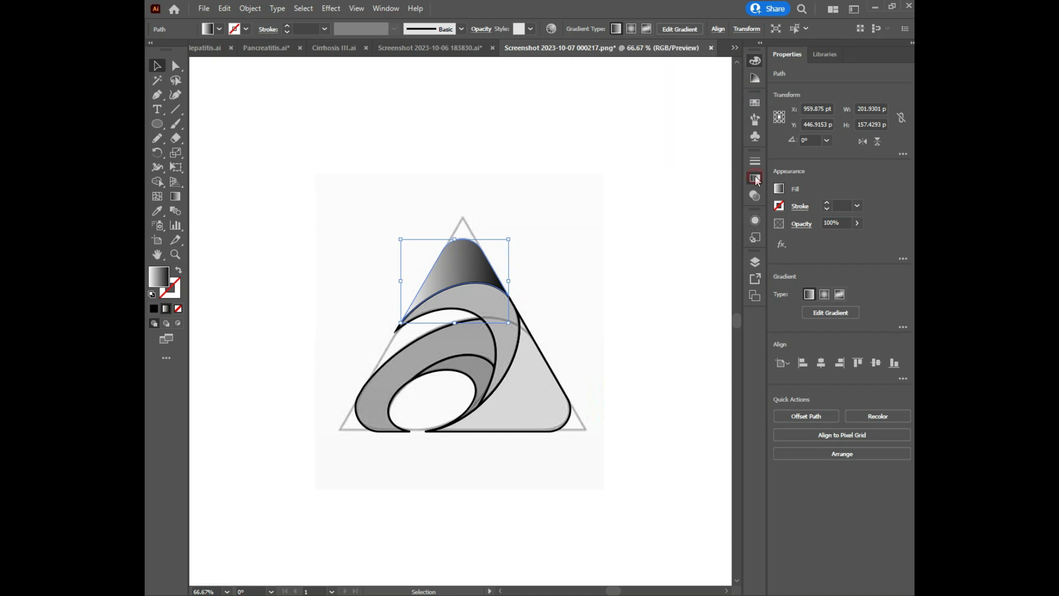
{"action": "double_click", "coordinate": [718, 269]}
{"action": "left_click", "coordinate": [562, 333]}
{"action": "left_click", "coordinate": [562, 312]}
{"action": "left_click", "coordinate": [662, 389]}
{"action": "left_click", "coordinate": [669, 391]}
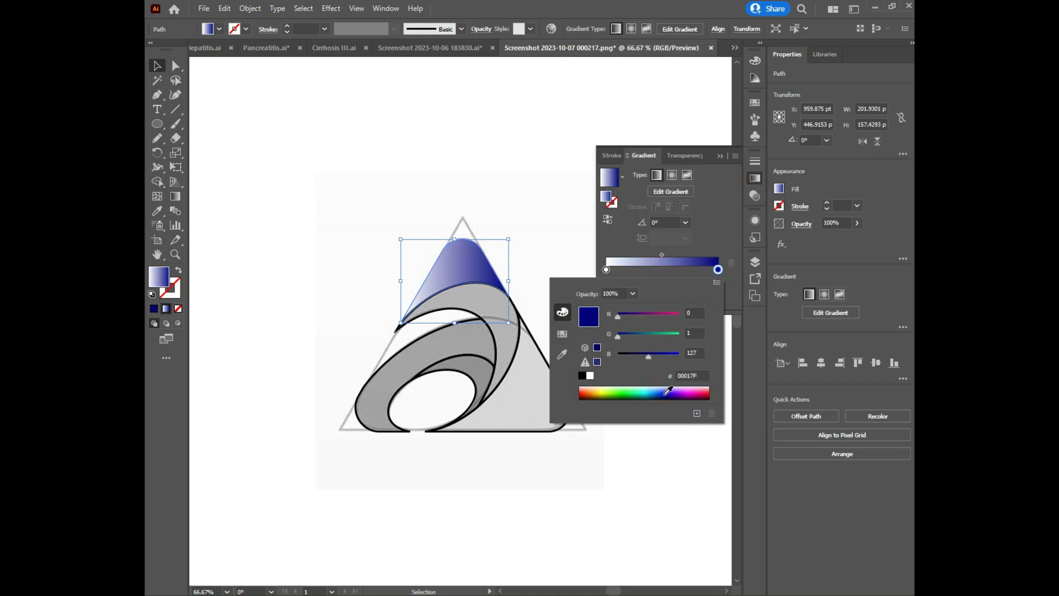
{"action": "left_click", "coordinate": [607, 270]}
Set the gradient's light end stop to cyan using RGB values
{"action": "double_click", "coordinate": [606, 269]}
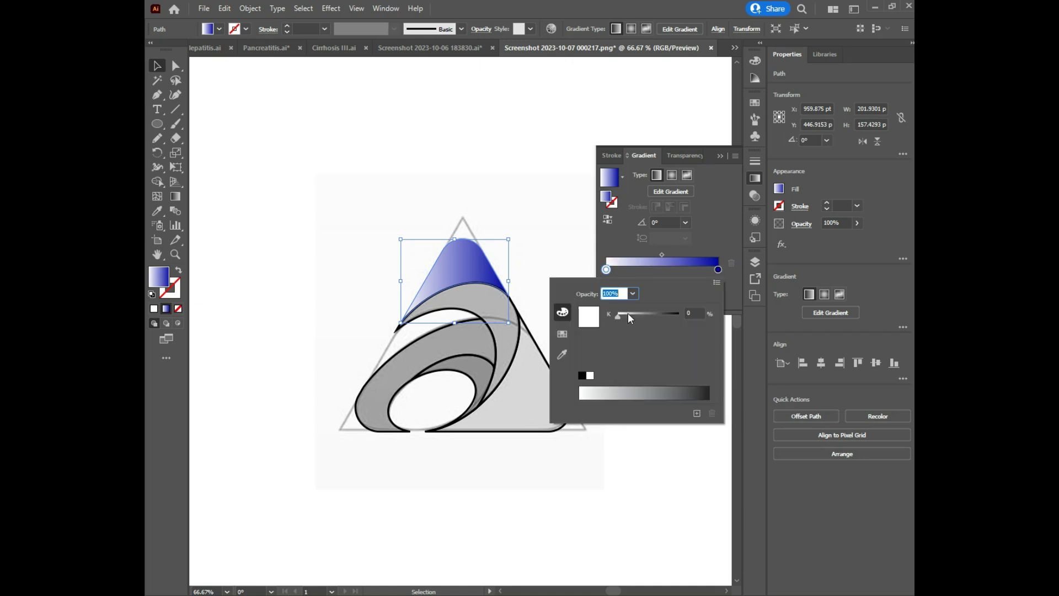
{"action": "left_click", "coordinate": [717, 282]}
{"action": "left_click", "coordinate": [739, 298]}
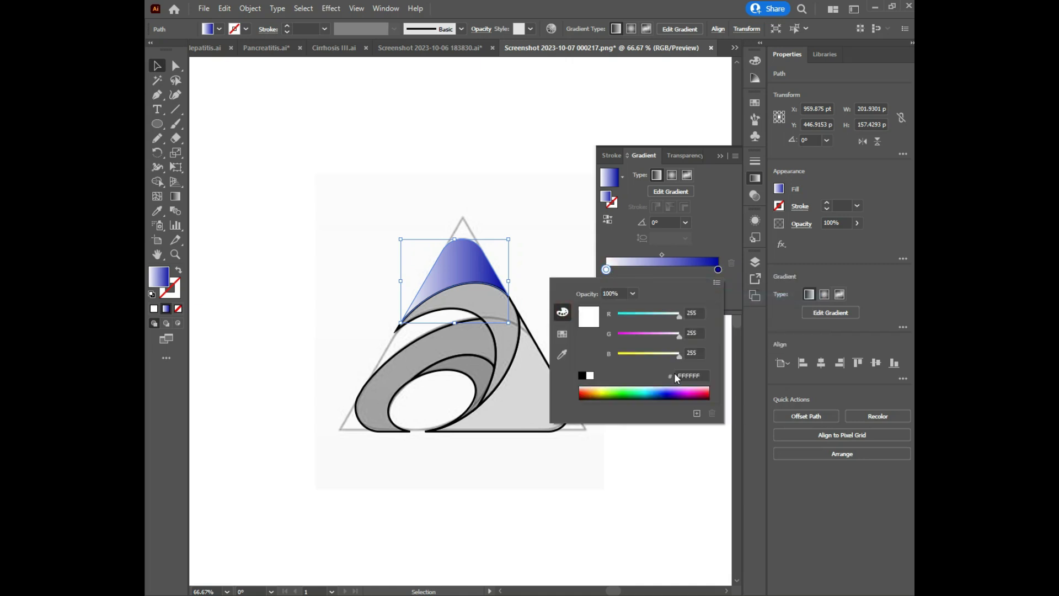
{"action": "left_click", "coordinate": [653, 388]}
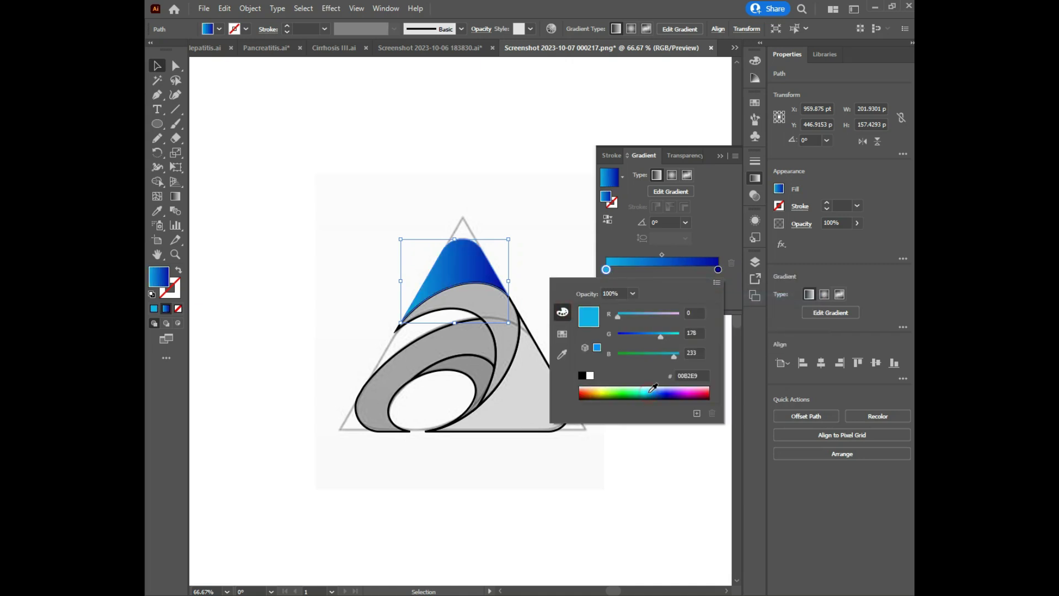
{"action": "left_click", "coordinate": [724, 170]}
Delete the extra stop and place the cyan stop at about 25%
{"action": "left_click", "coordinate": [686, 300]}
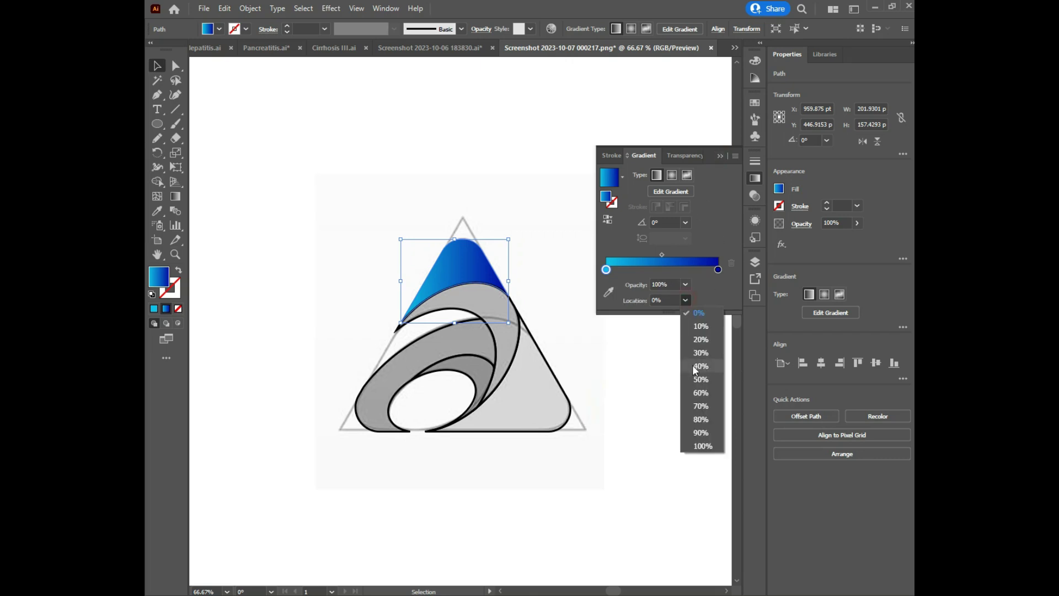
{"action": "left_click", "coordinate": [696, 366]}
{"action": "left_click", "coordinate": [731, 264]}
{"action": "left_click_drag", "start_coordinate": [652, 270], "coordinate": [634, 269]}
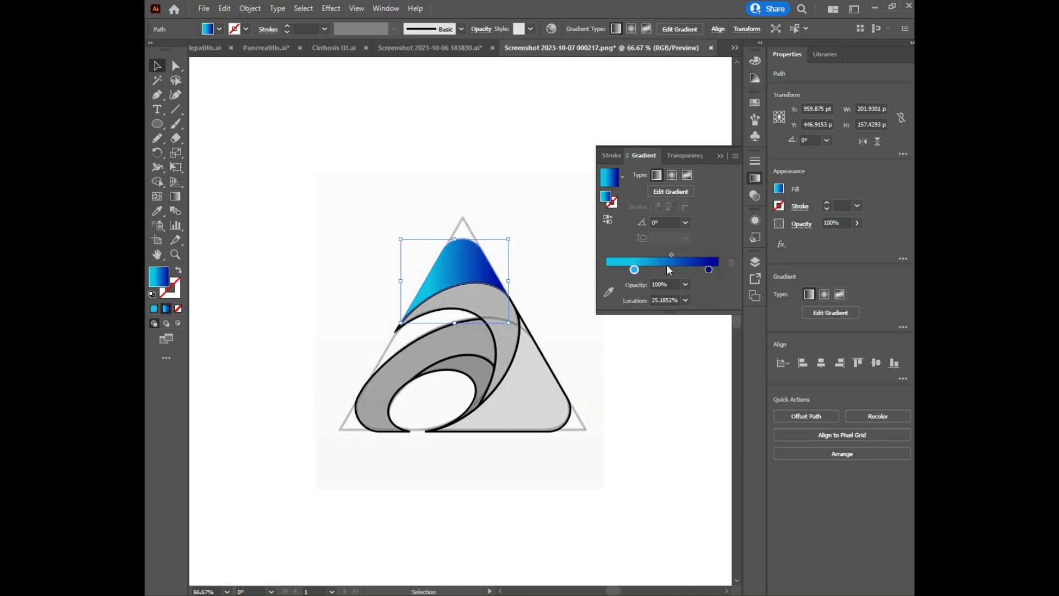
{"action": "left_click", "coordinate": [720, 156]}
{"action": "left_click", "coordinate": [362, 239]}
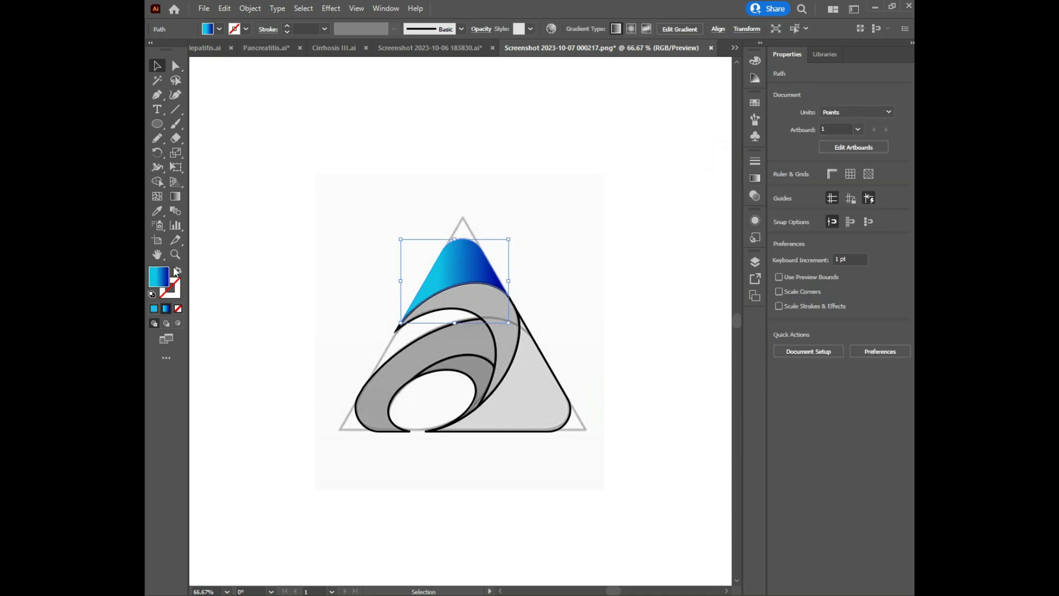
Select all the logo shapes and angle one gradient diagonally across them
{"action": "left_click", "coordinate": [452, 275]}
{"action": "left_click_drag", "start_coordinate": [366, 342], "coordinate": [582, 445]}
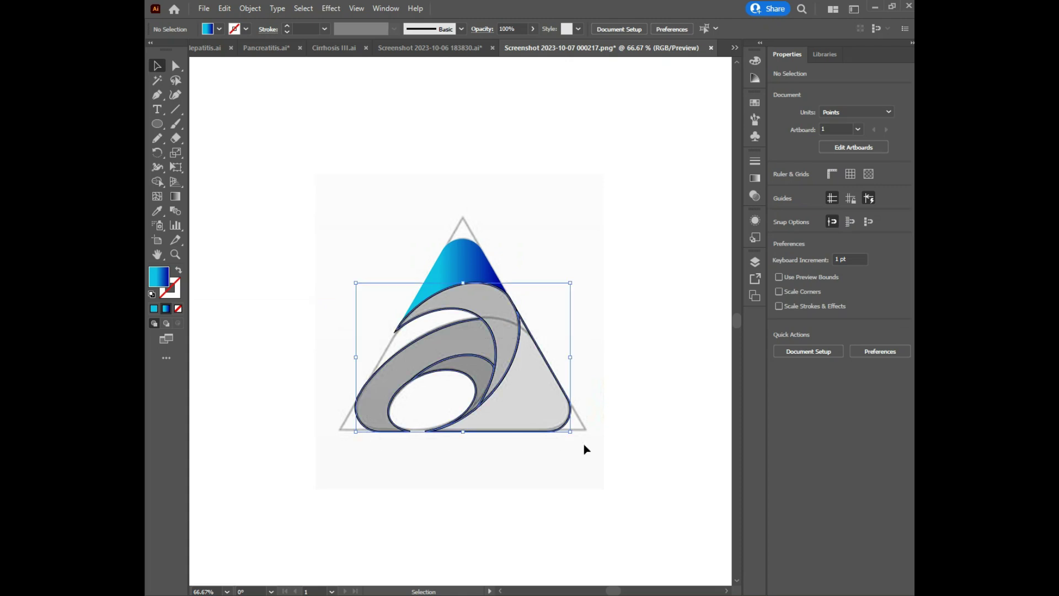
{"action": "left_click", "coordinate": [176, 199]}
{"action": "left_click_drag", "start_coordinate": [359, 442], "coordinate": [509, 292]}
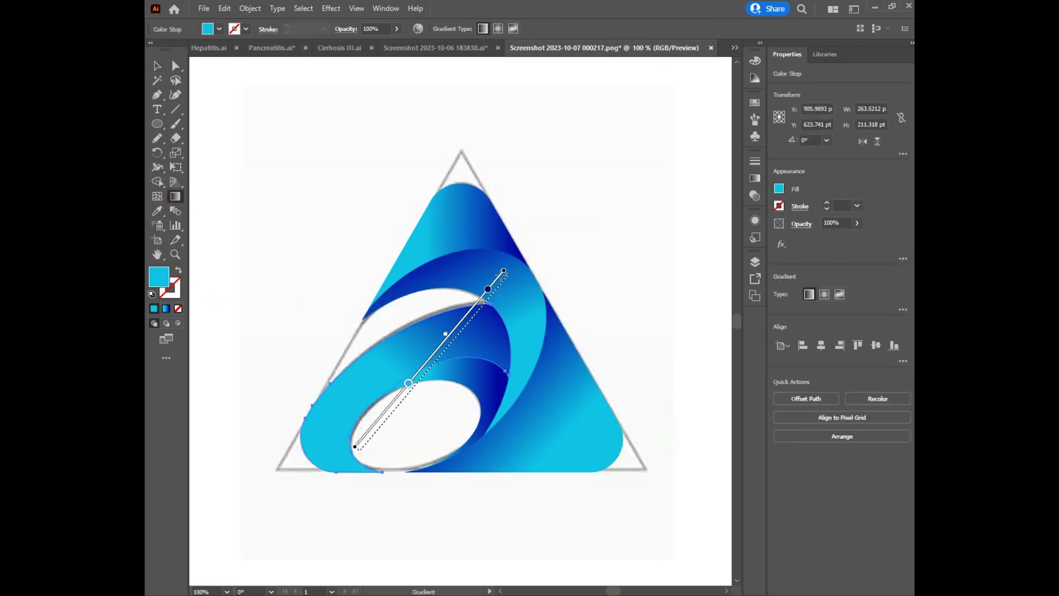
{"action": "left_click", "coordinate": [157, 67]}
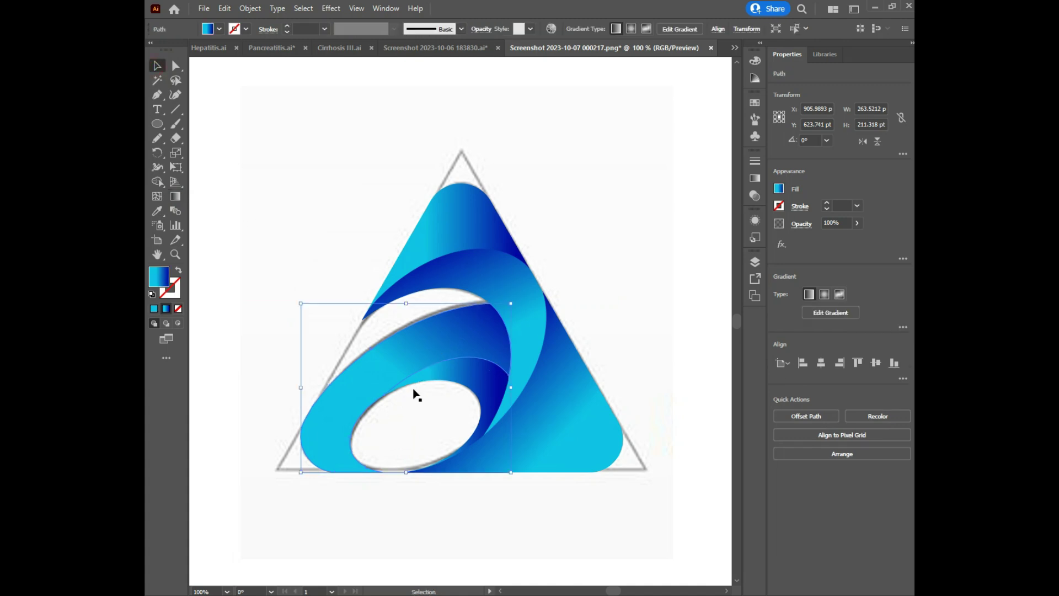
Select the inner swirl and experiment with its gradient stops and direction
{"action": "left_click", "coordinate": [466, 362]}
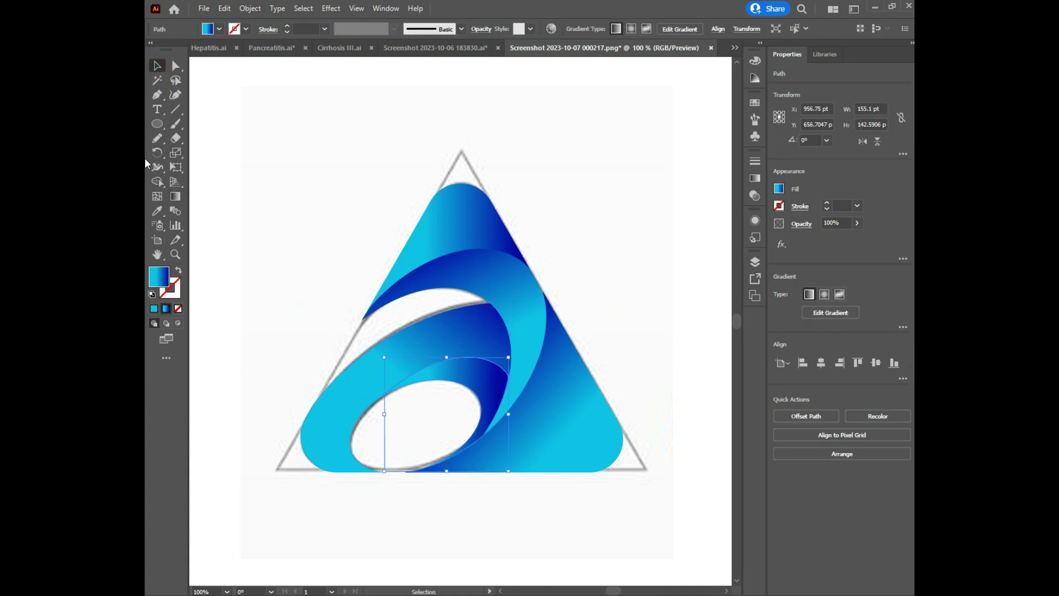
{"action": "left_click", "coordinate": [176, 196]}
{"action": "left_click_drag", "start_coordinate": [499, 414], "coordinate": [425, 414]}
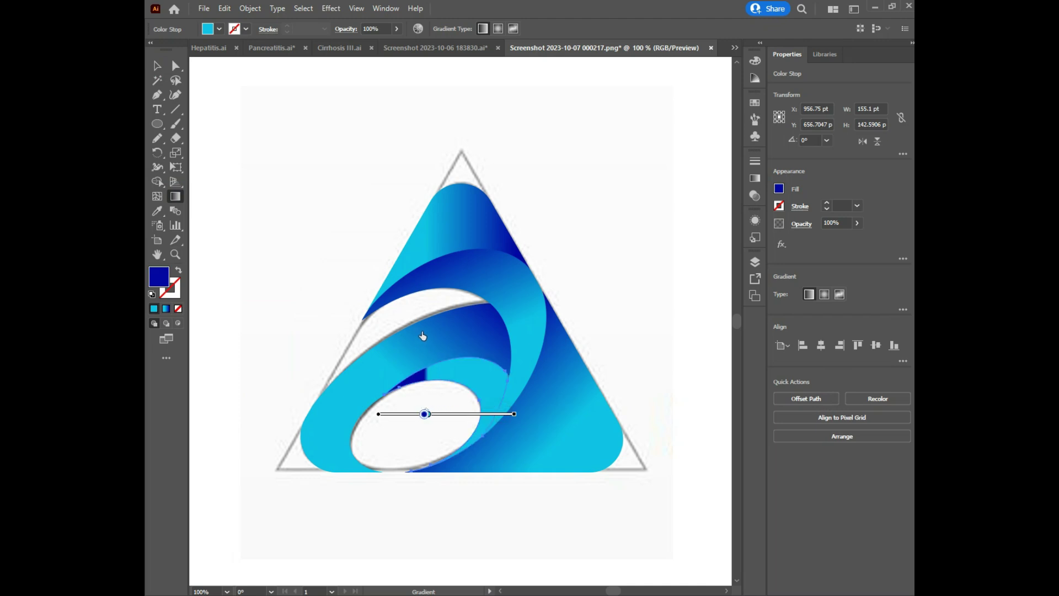
{"action": "mouse_move", "coordinate": [507, 399]}
{"action": "left_mouse_down"}
{"action": "mouse_move", "coordinate": [425, 392]}
{"action": "mouse_move", "coordinate": [583, 435]}
{"action": "left_mouse_up"}
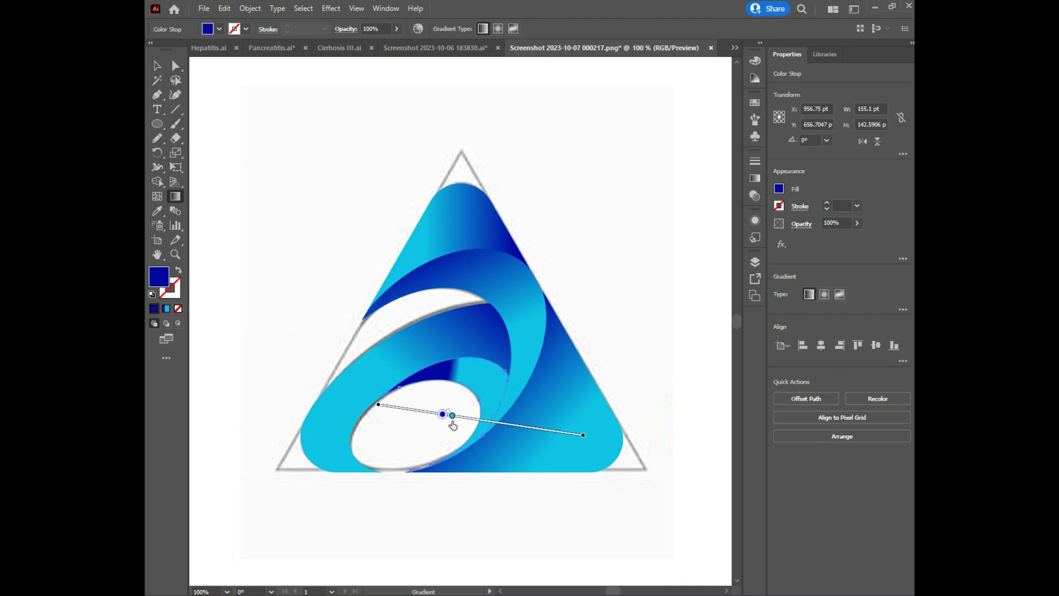
{"action": "left_click_drag", "start_coordinate": [452, 415], "coordinate": [564, 433]}
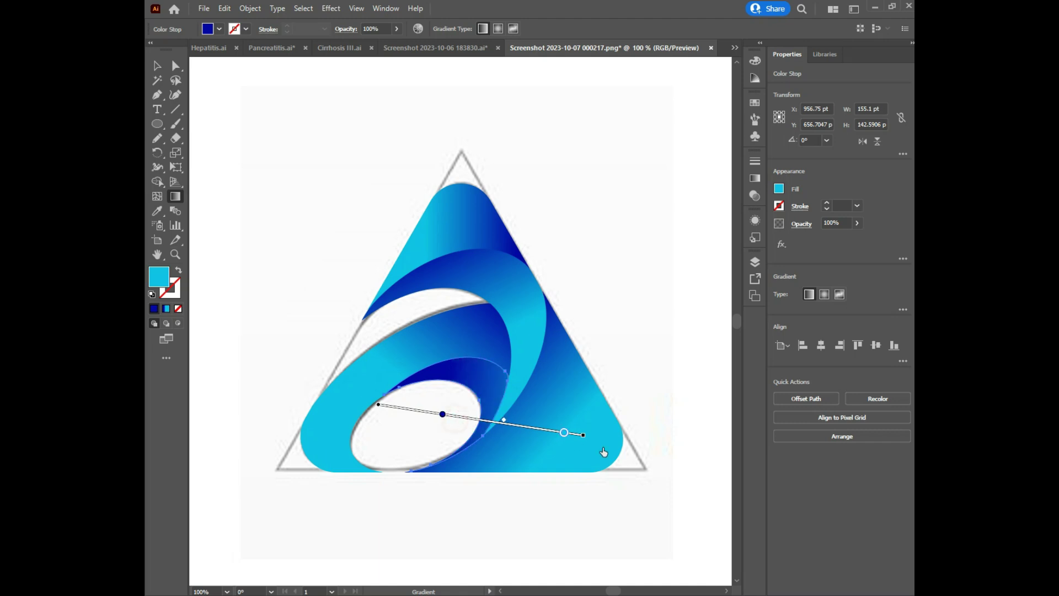
{"action": "left_click", "coordinate": [443, 415]}
{"action": "left_click_drag", "start_coordinate": [426, 389], "coordinate": [510, 471]}
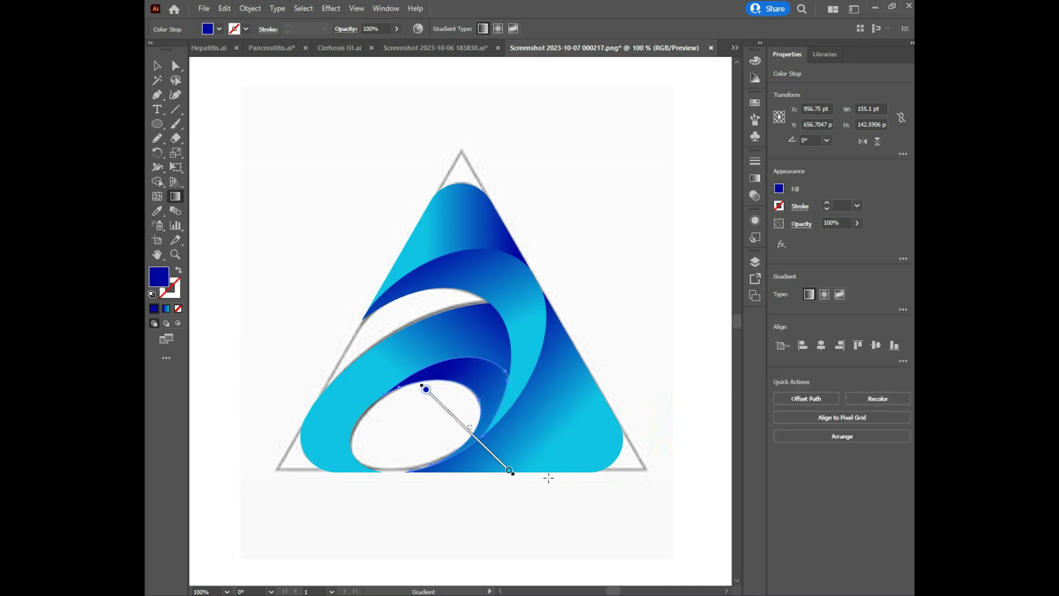
{"action": "left_click_drag", "start_coordinate": [448, 357], "coordinate": [445, 427]}
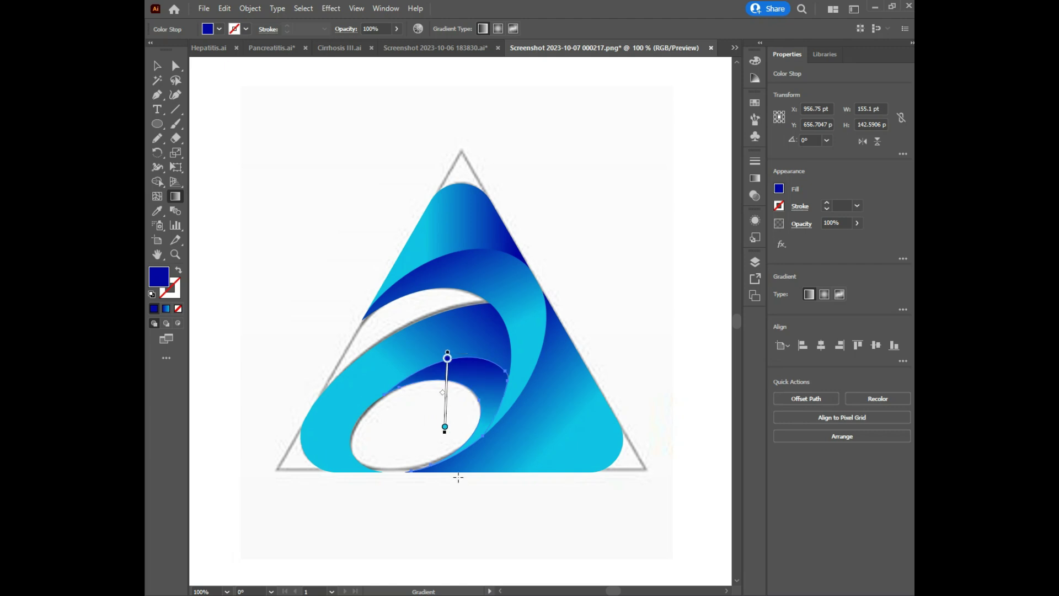
Redraw the swirl's gradient from the oval centre toward its upper-right edge
{"action": "scroll", "coordinate": [472, 349], "scroll_direction": "down", "scroll_amount": 1}
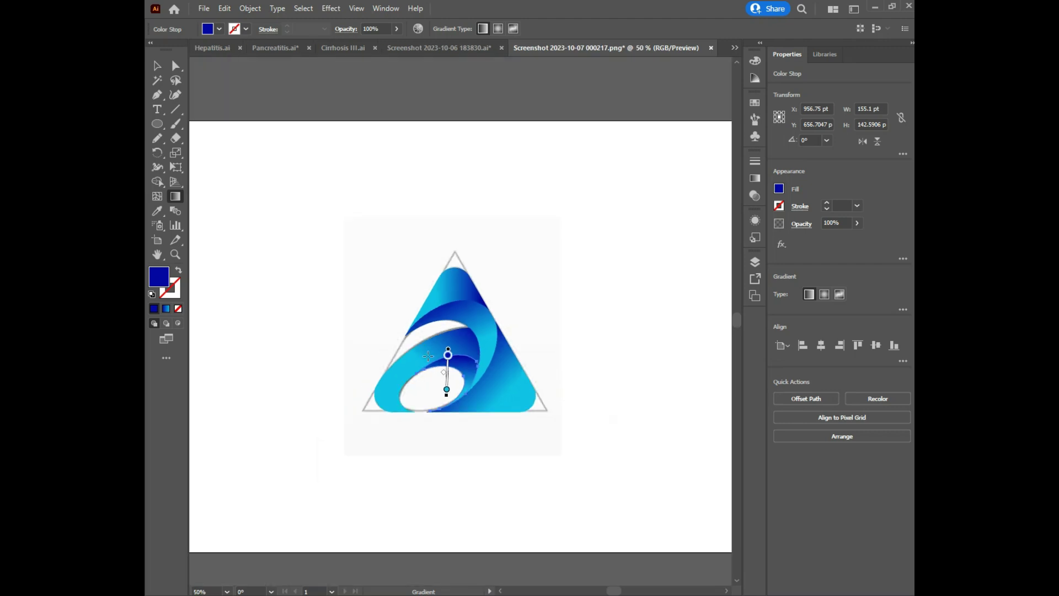
{"action": "scroll", "coordinate": [428, 356], "scroll_direction": "up", "scroll_amount": 1}
{"action": "left_click_drag", "start_coordinate": [454, 366], "coordinate": [500, 458]}
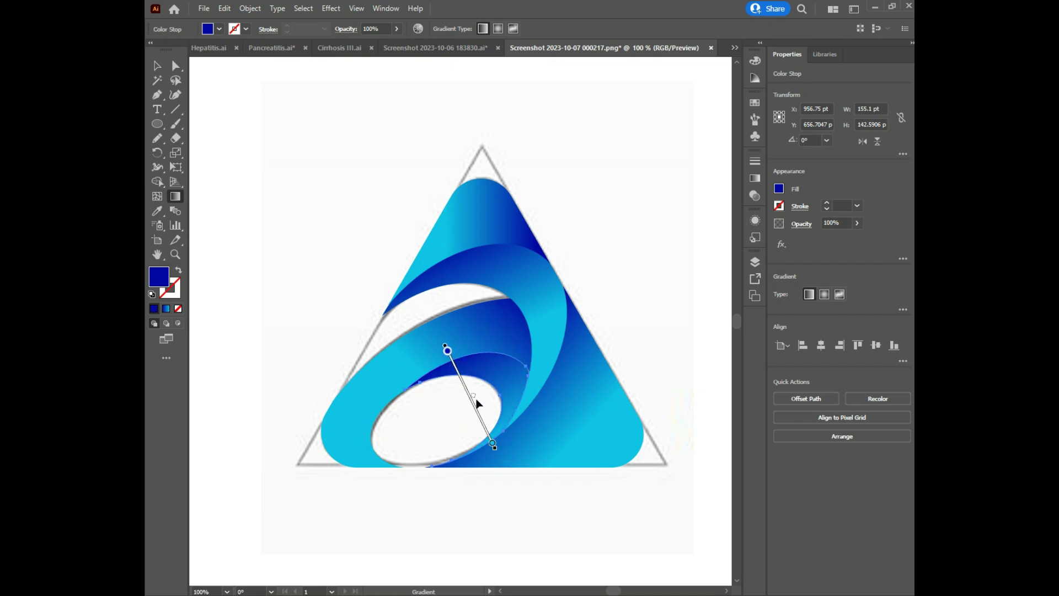
{"action": "left_click_drag", "start_coordinate": [462, 405], "coordinate": [529, 358]}
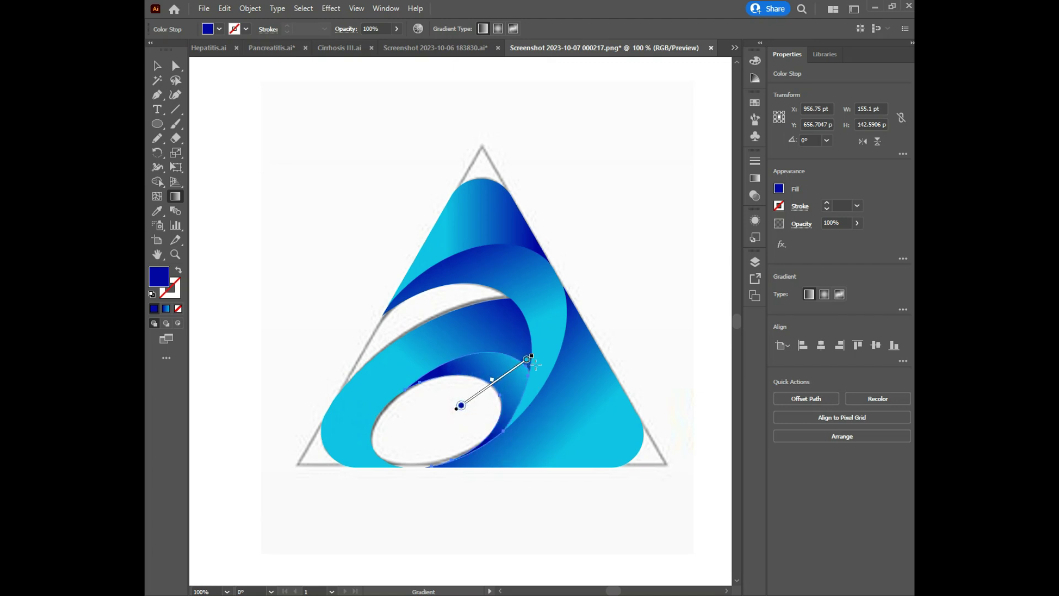
{"action": "left_click_drag", "start_coordinate": [424, 430], "coordinate": [529, 359]}
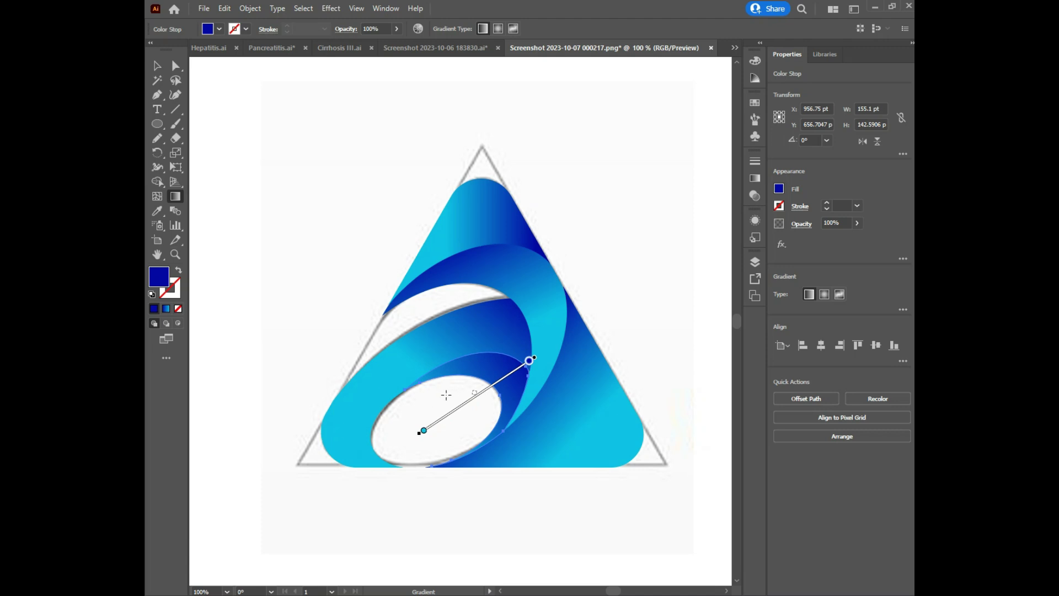
{"action": "left_click_drag", "start_coordinate": [460, 403], "coordinate": [512, 336]}
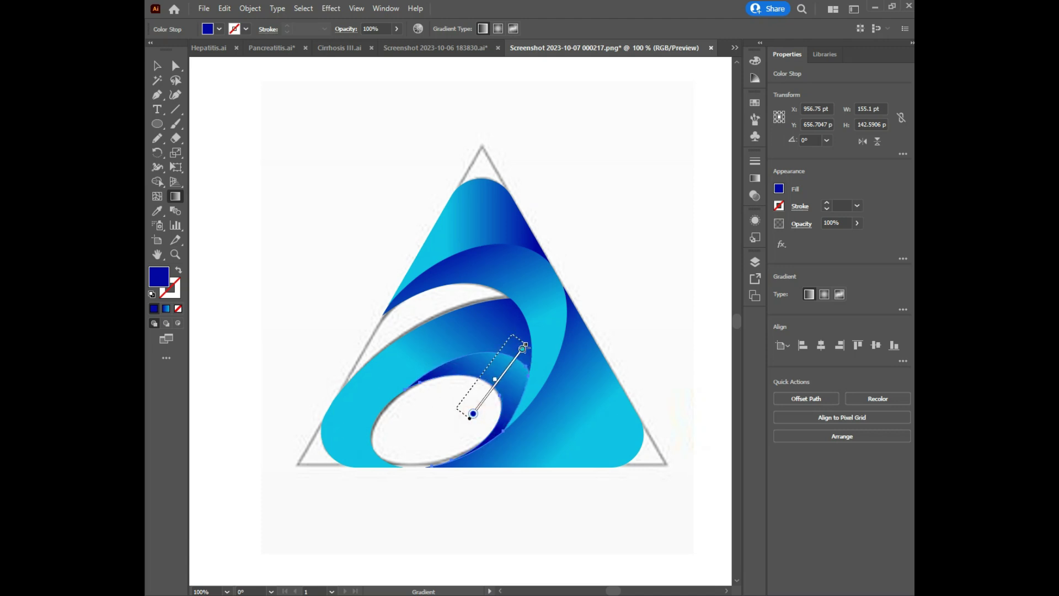
{"action": "left_click_drag", "start_coordinate": [469, 397], "coordinate": [518, 356]}
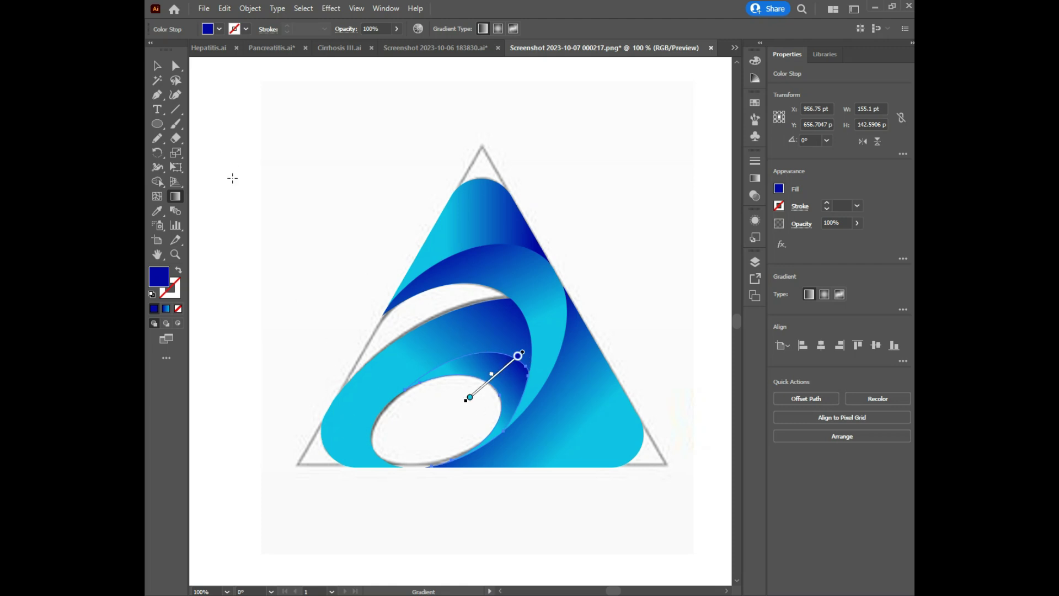
{"action": "left_click", "coordinate": [156, 66]}
Lay a diagonal gradient across the middle swoosh band and reverse its direction
{"action": "left_click", "coordinate": [444, 328]}
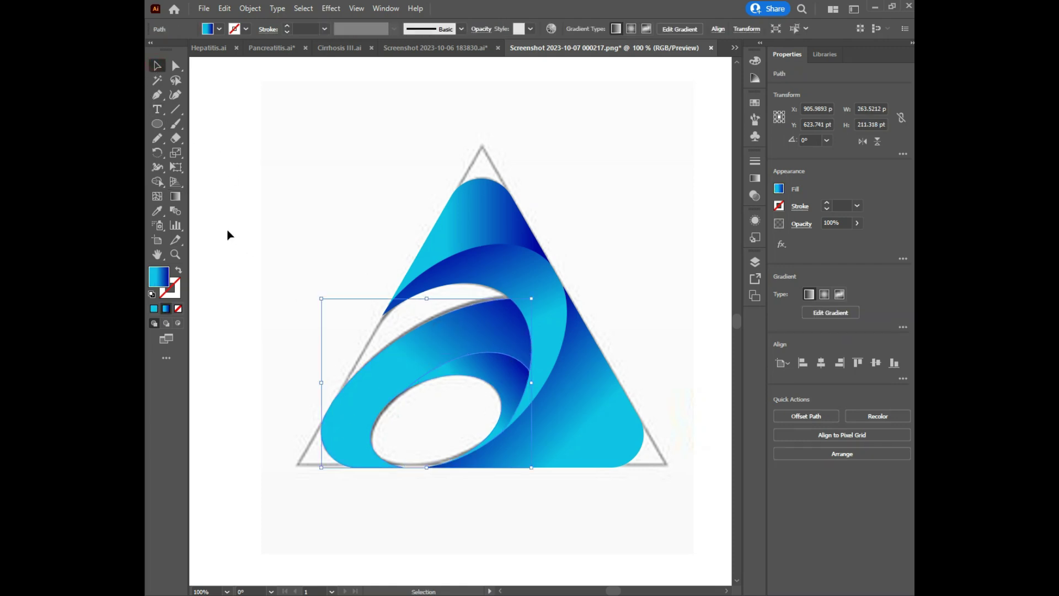
{"action": "key", "text": "g"}
{"action": "left_click_drag", "start_coordinate": [332, 474], "coordinate": [545, 278]}
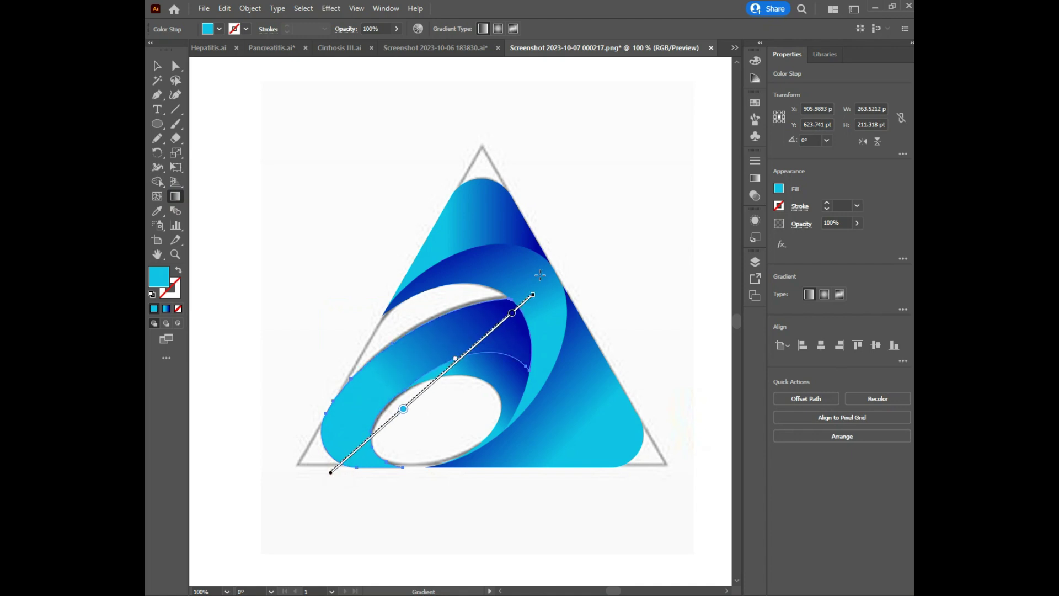
{"action": "mouse_move", "coordinate": [407, 411]}
{"action": "left_mouse_down"}
{"action": "mouse_move", "coordinate": [351, 444]}
{"action": "mouse_move", "coordinate": [337, 470]}
{"action": "left_mouse_up"}
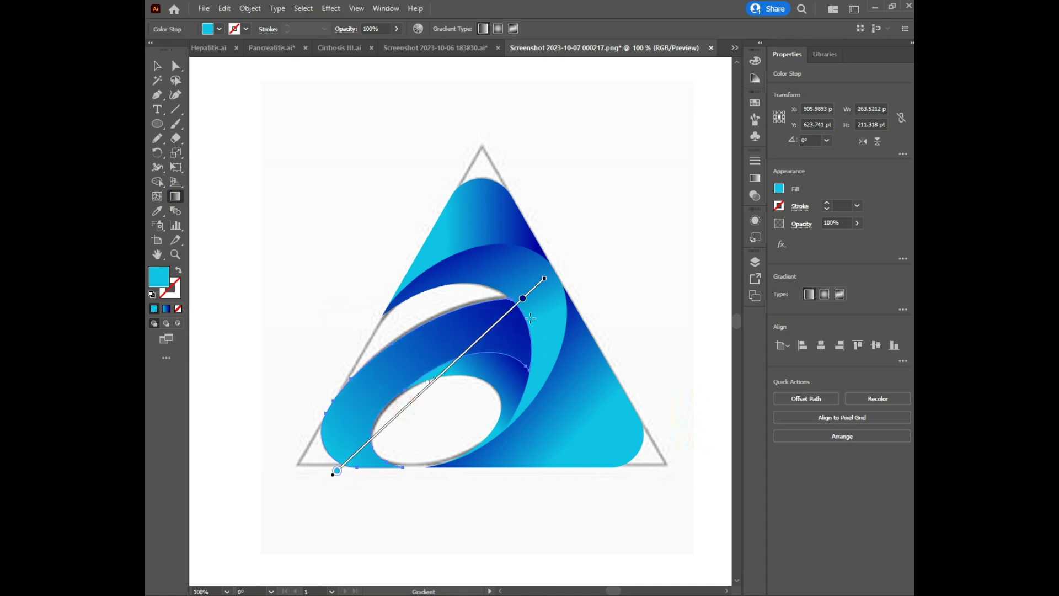
{"action": "left_click", "coordinate": [523, 298]}
{"action": "left_click_drag", "start_coordinate": [525, 320], "coordinate": [286, 497]}
Re-angle the middle band's gradient to run from lower left to upper right
{"action": "mouse_move", "coordinate": [539, 320]}
{"action": "left_mouse_down"}
{"action": "mouse_move", "coordinate": [357, 480]}
{"action": "mouse_move", "coordinate": [481, 279]}
{"action": "left_mouse_up"}
{"action": "mouse_move", "coordinate": [504, 439]}
{"action": "left_mouse_down"}
{"action": "mouse_move", "coordinate": [421, 284]}
{"action": "mouse_move", "coordinate": [466, 464]}
{"action": "left_mouse_up"}
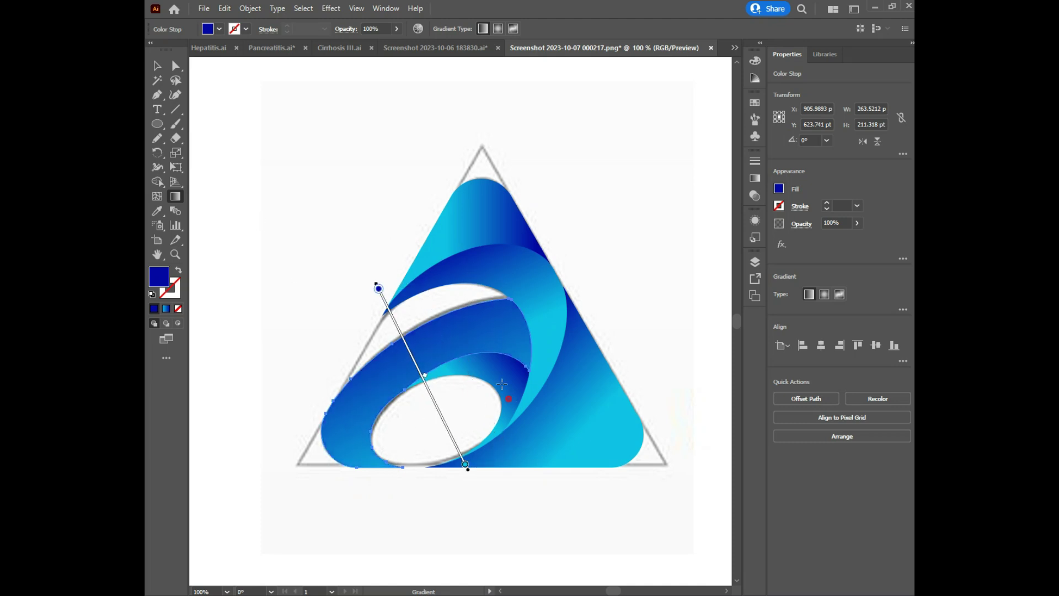
{"action": "left_click_drag", "start_coordinate": [390, 307], "coordinate": [450, 433]}
{"action": "left_click_drag", "start_coordinate": [473, 349], "coordinate": [461, 281]}
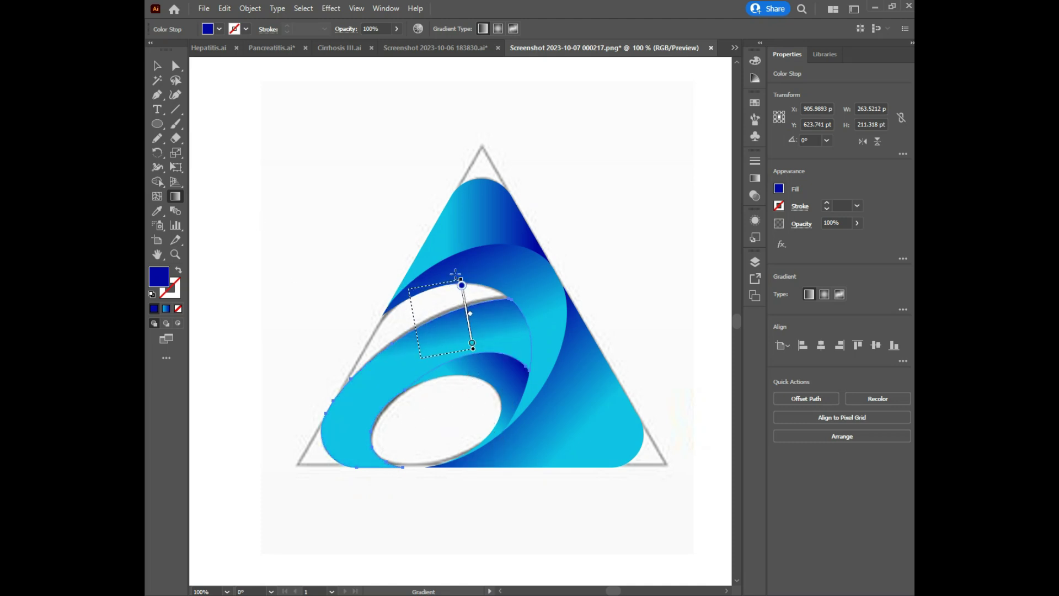
{"action": "left_click_drag", "start_coordinate": [448, 348], "coordinate": [488, 259]}
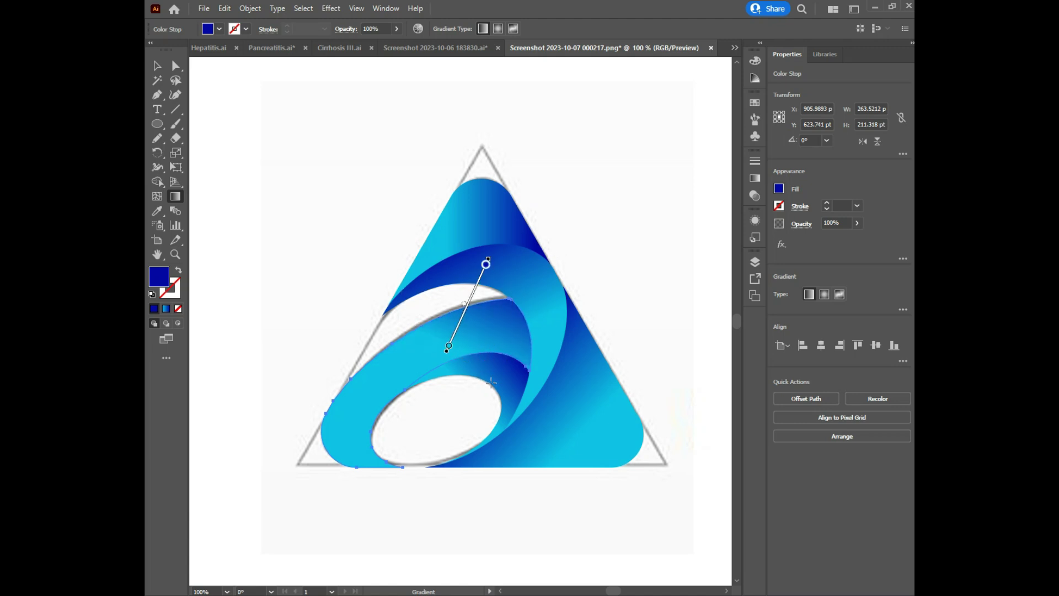
{"action": "left_click_drag", "start_coordinate": [405, 418], "coordinate": [513, 284]}
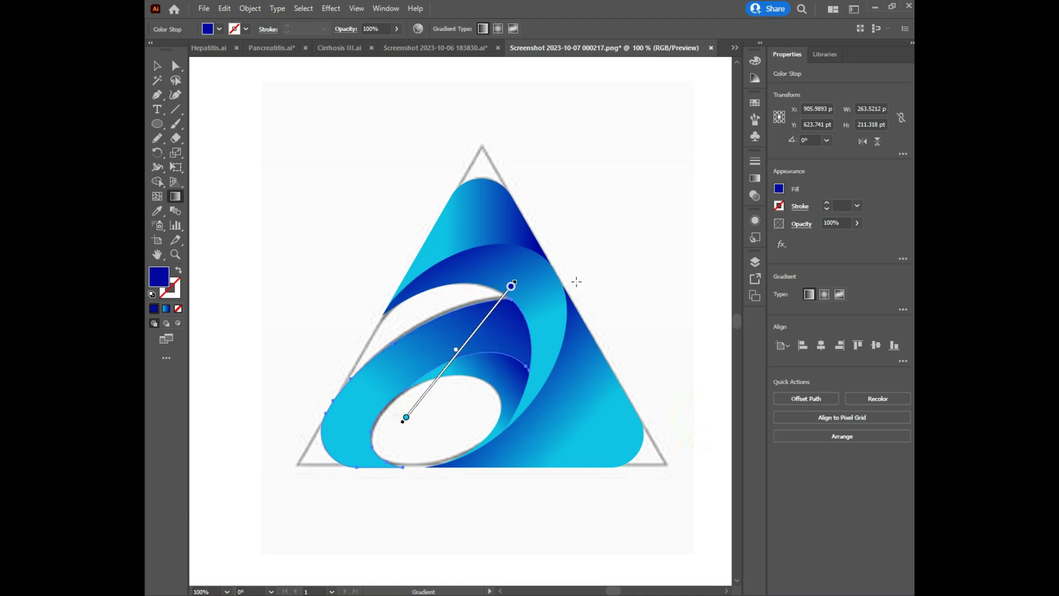
{"action": "left_click", "coordinate": [157, 71]}
Redraw the inner swoosh's gradient shorter, running from the oval centre upward
{"action": "left_click", "coordinate": [508, 368]}
{"action": "left_click", "coordinate": [179, 197]}
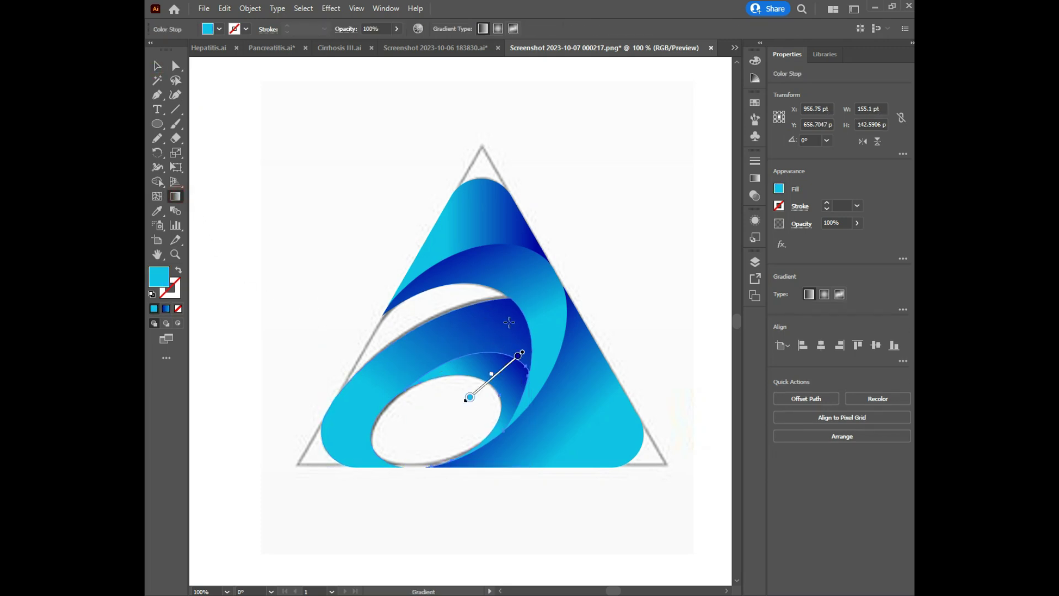
{"action": "left_click_drag", "start_coordinate": [465, 391], "coordinate": [480, 334]}
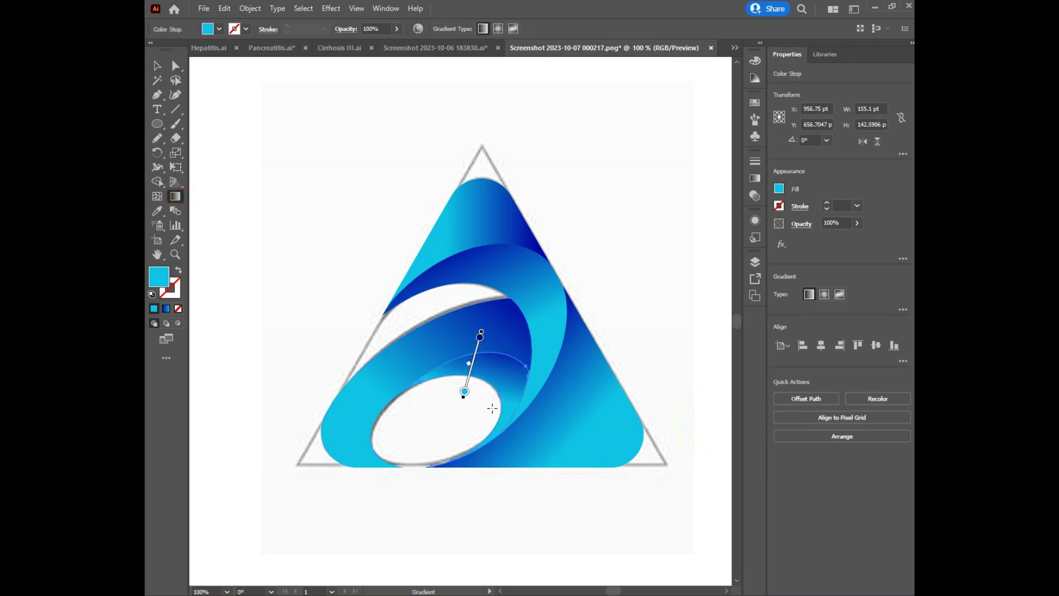
{"action": "left_click_drag", "start_coordinate": [492, 409], "coordinate": [514, 341]}
{"action": "left_click_drag", "start_coordinate": [463, 394], "coordinate": [485, 346]}
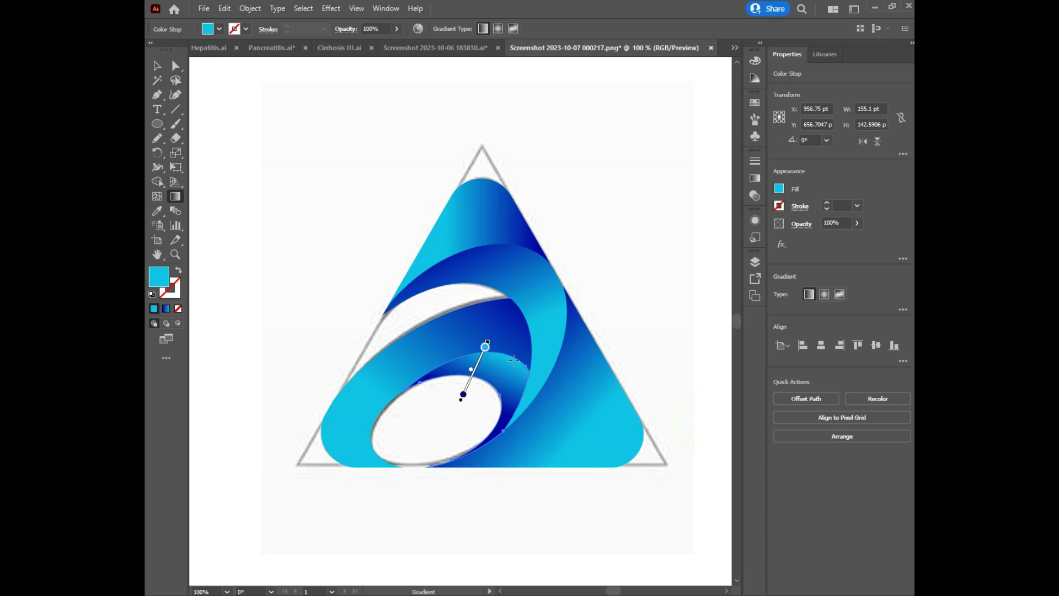
Run the right triangle's gradient from its inner edge to the bottom-right corner, then deselect
{"action": "left_click", "coordinate": [154, 65]}
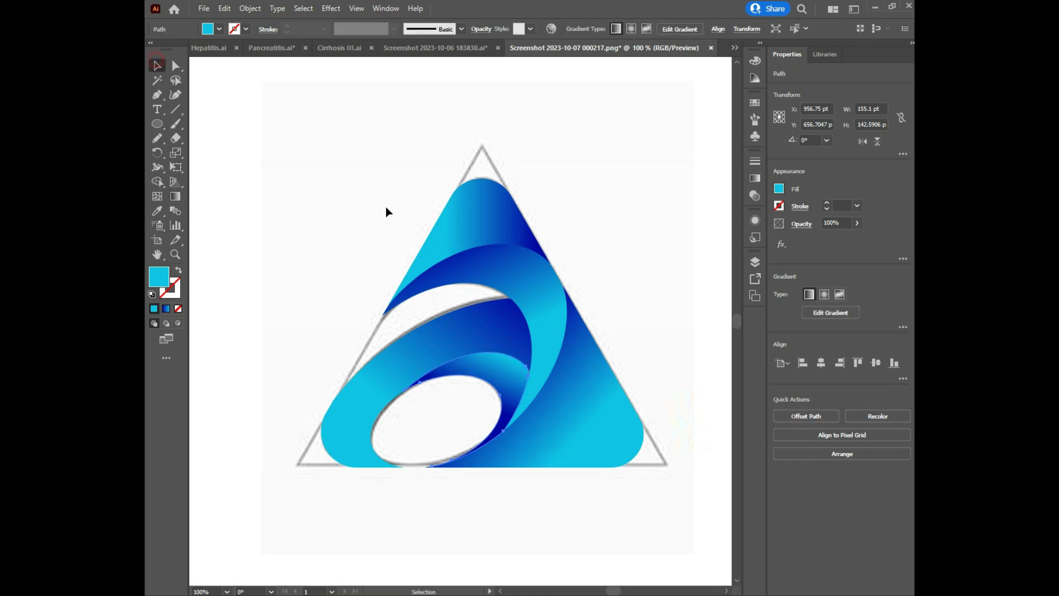
{"action": "left_click", "coordinate": [585, 386]}
{"action": "left_click", "coordinate": [176, 195]}
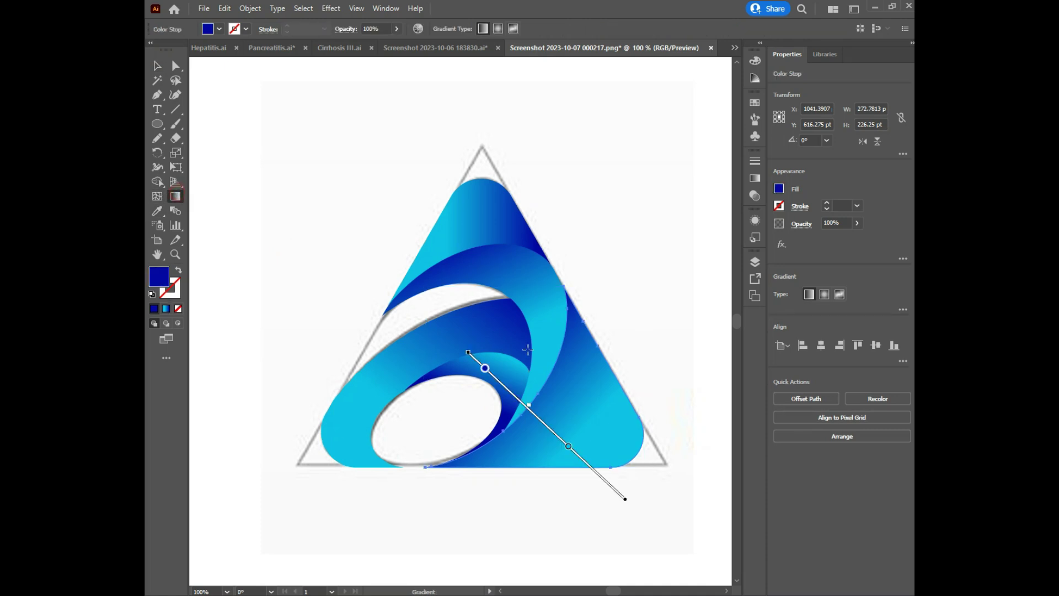
{"action": "left_click_drag", "start_coordinate": [554, 360], "coordinate": [652, 457]}
{"action": "left_click_drag", "start_coordinate": [513, 397], "coordinate": [613, 506]}
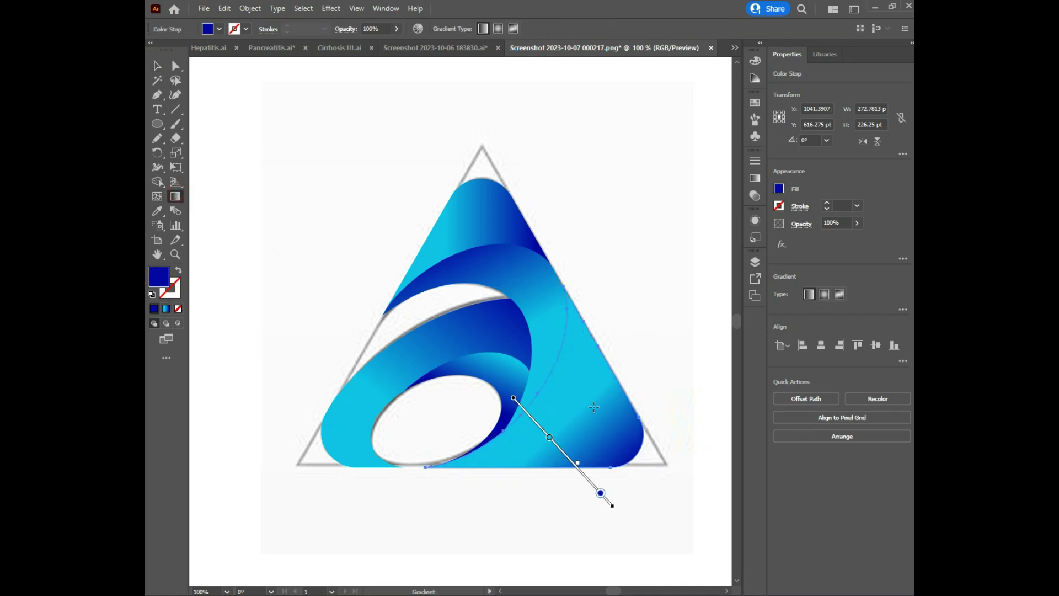
{"action": "left_click_drag", "start_coordinate": [551, 437], "coordinate": [517, 402]}
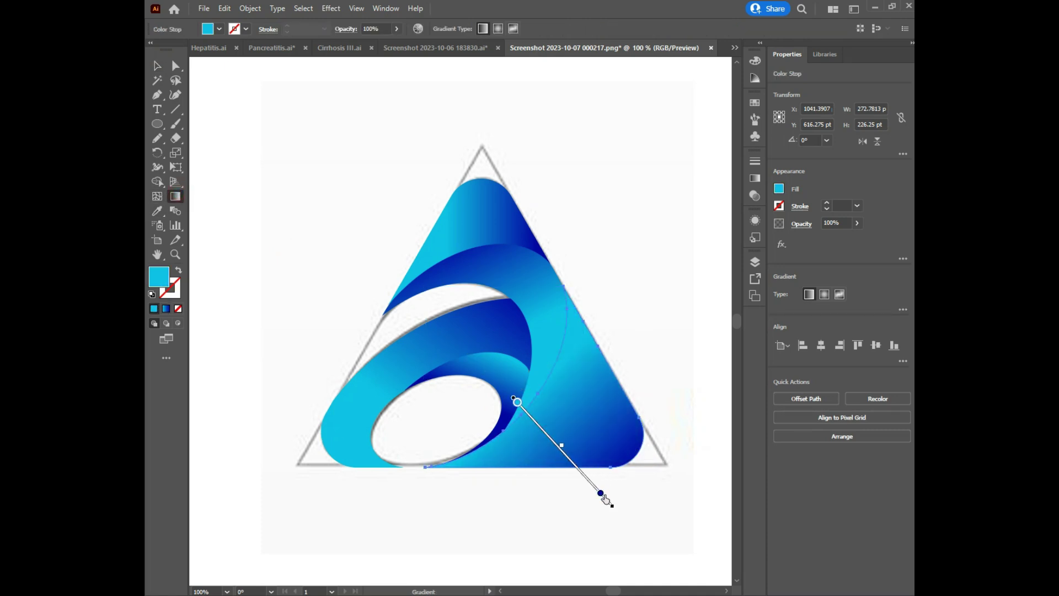
{"action": "left_click_drag", "start_coordinate": [602, 494], "coordinate": [608, 501]}
{"action": "left_click_drag", "start_coordinate": [637, 444], "coordinate": [600, 407]}
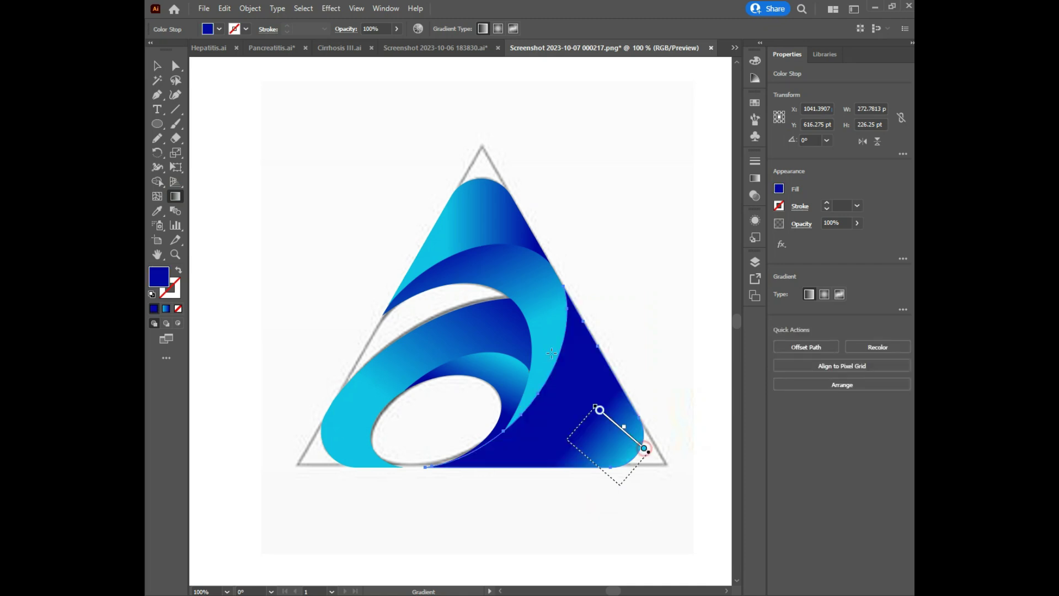
{"action": "left_click_drag", "start_coordinate": [467, 344], "coordinate": [592, 493]}
{"action": "left_click_drag", "start_coordinate": [513, 396], "coordinate": [613, 495]}
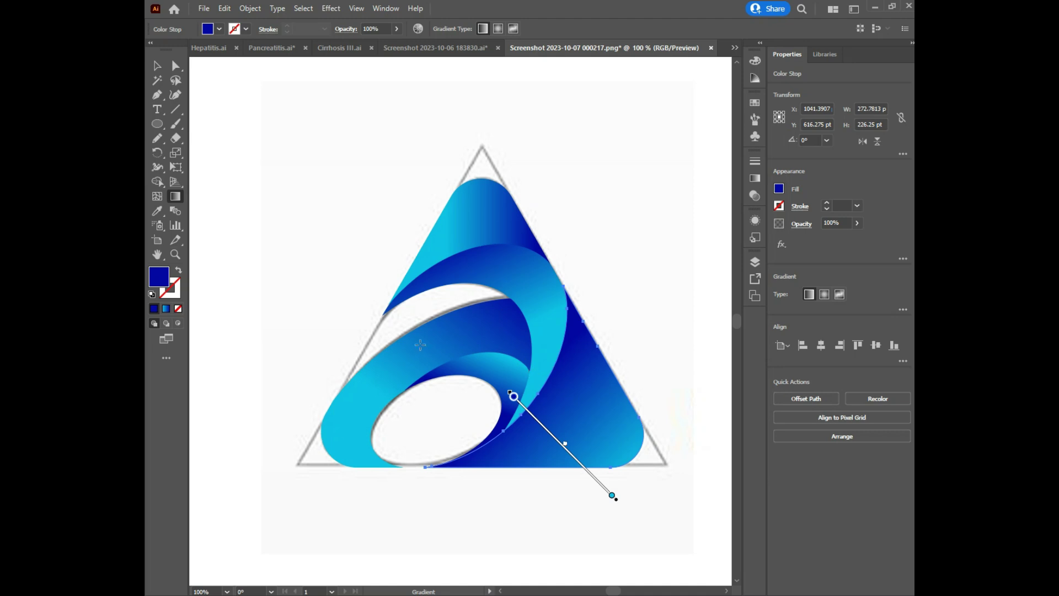
{"action": "left_click", "coordinate": [155, 68]}
{"action": "left_click", "coordinate": [308, 168]}
Group all the swoosh pieces of the logo
{"action": "scroll", "coordinate": [422, 273], "scroll_direction": "down", "scroll_amount": 1}
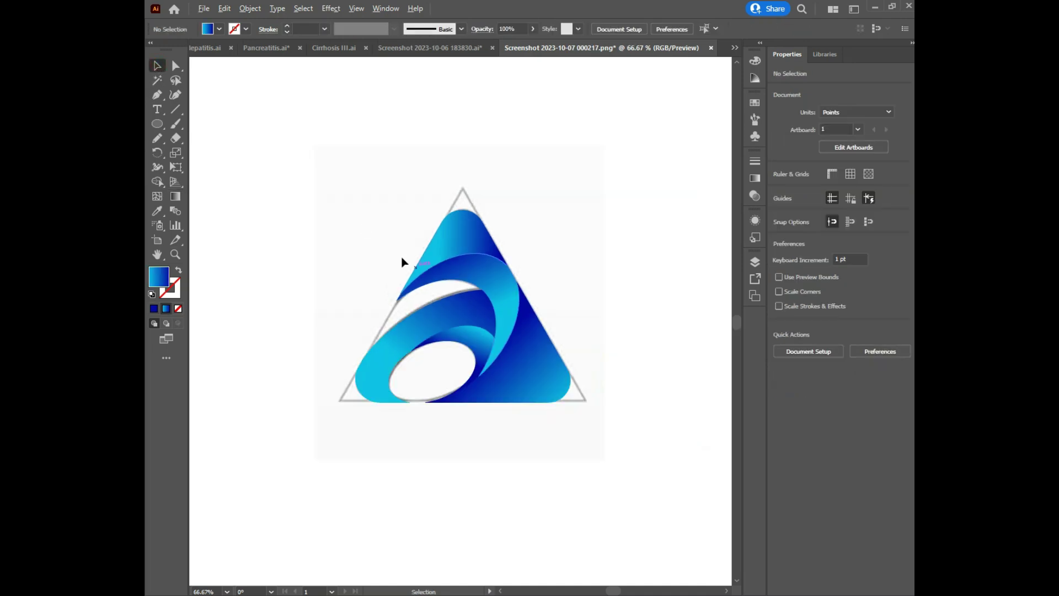
{"action": "left_click_drag", "start_coordinate": [452, 318], "coordinate": [567, 435]}
{"action": "right_click", "coordinate": [512, 372]}
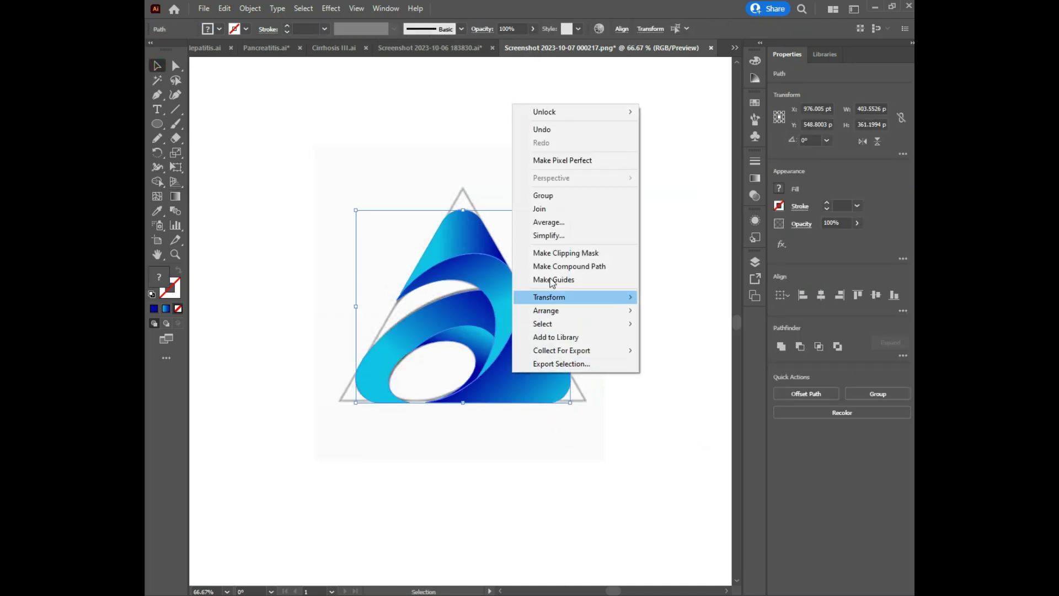
{"action": "left_click", "coordinate": [544, 195]}
Hide the reference image layer and scale the grouped logo up
{"action": "left_click", "coordinate": [755, 261]}
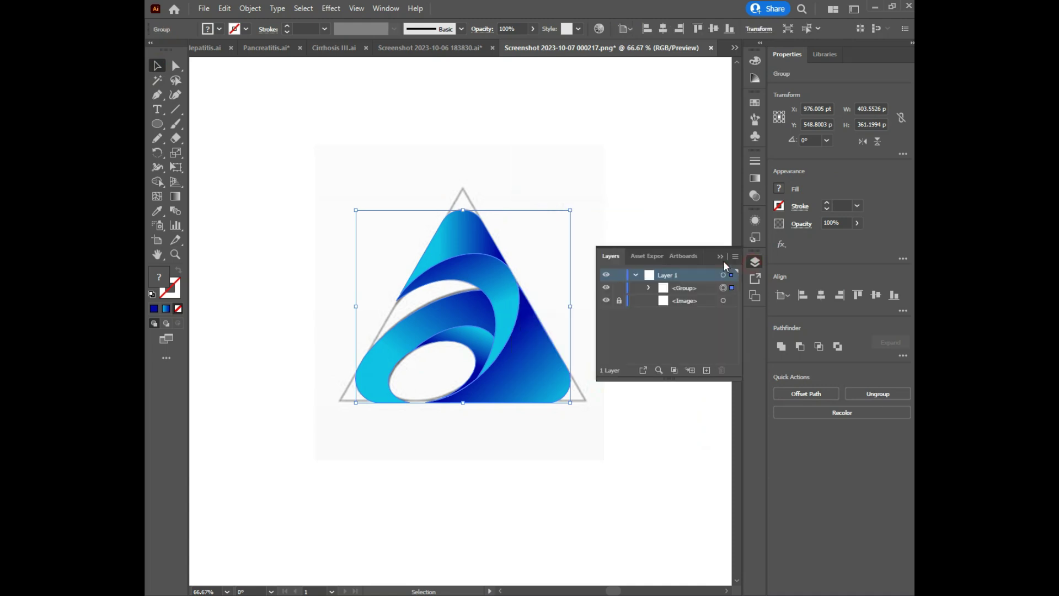
{"action": "left_click", "coordinate": [607, 288]}
{"action": "left_click", "coordinate": [606, 301]}
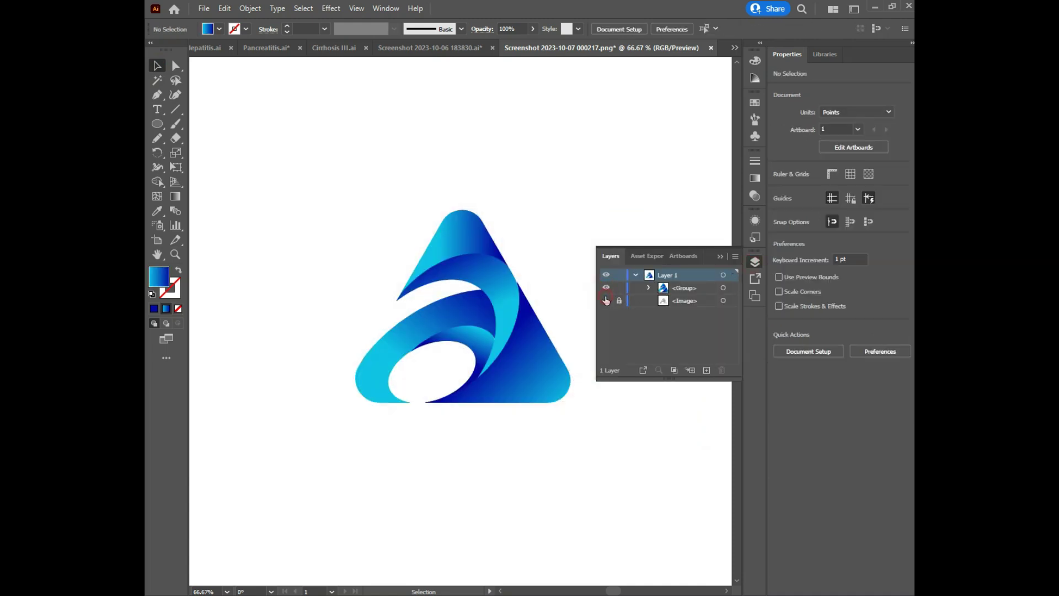
{"action": "left_click", "coordinate": [720, 257]}
{"action": "left_click_drag", "start_coordinate": [379, 182], "coordinate": [605, 435]}
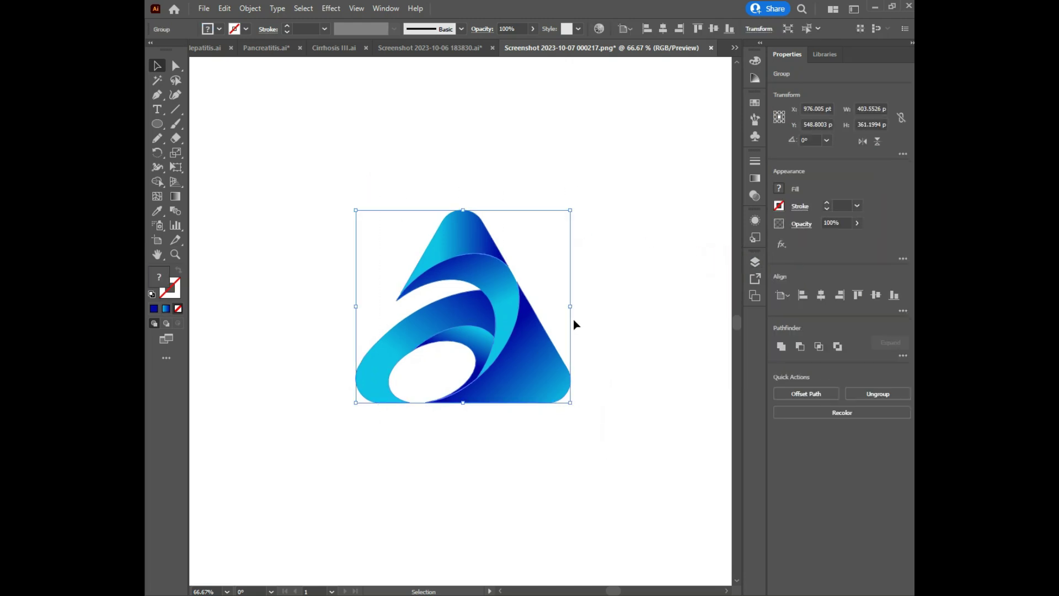
{"action": "left_click_drag", "start_coordinate": [572, 305], "coordinate": [620, 304]}
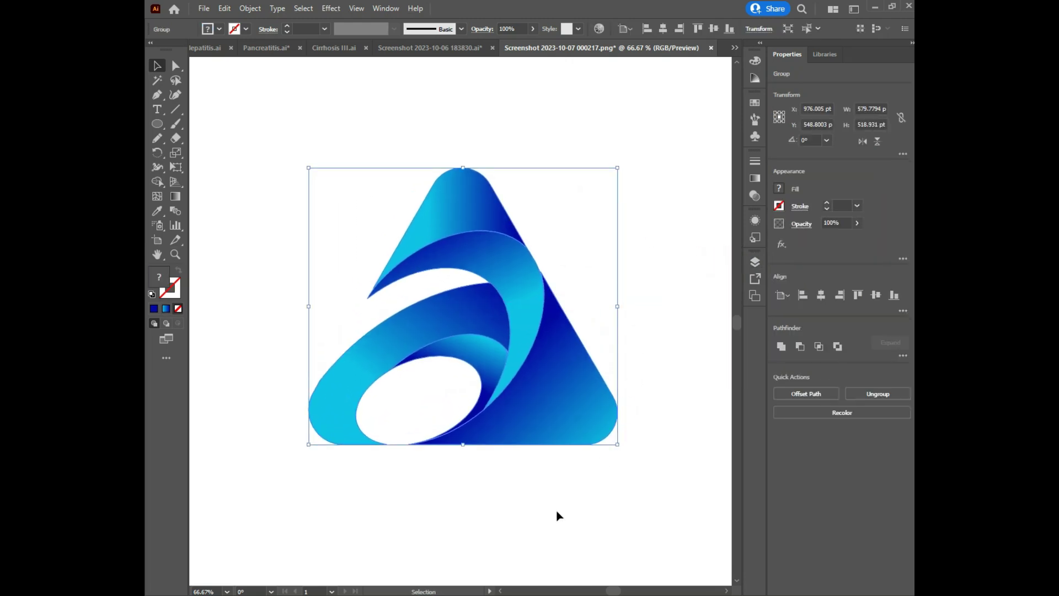